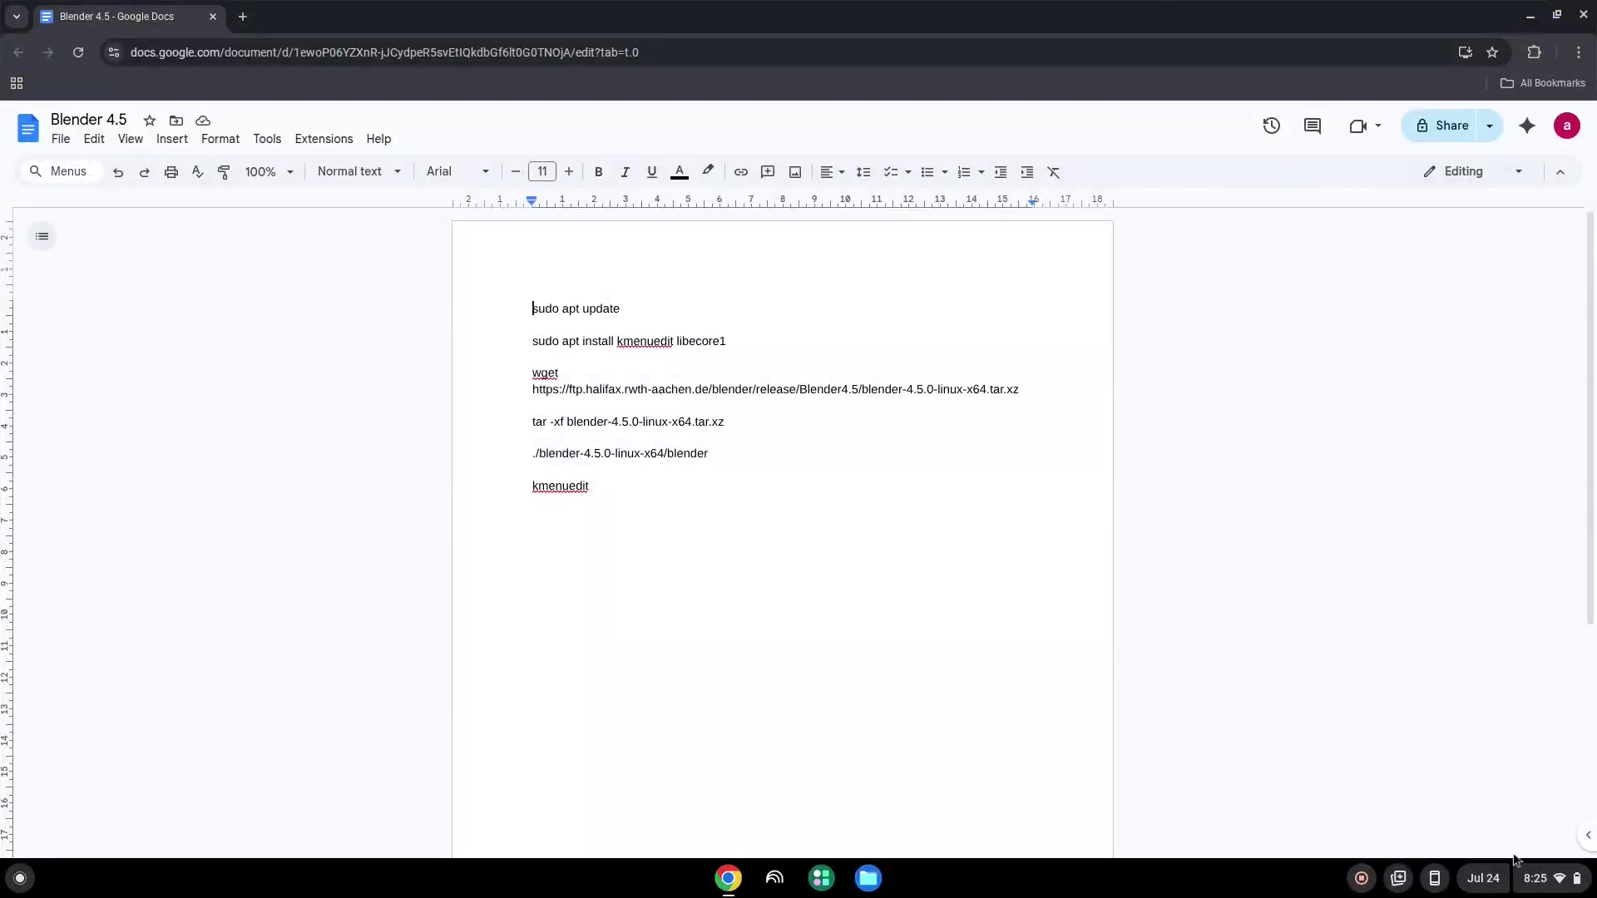
Step: Open the Quick Settings panel from the status tray over the Blender 4.5 doc
{"action": "left_click", "coordinate": [1532, 880]}
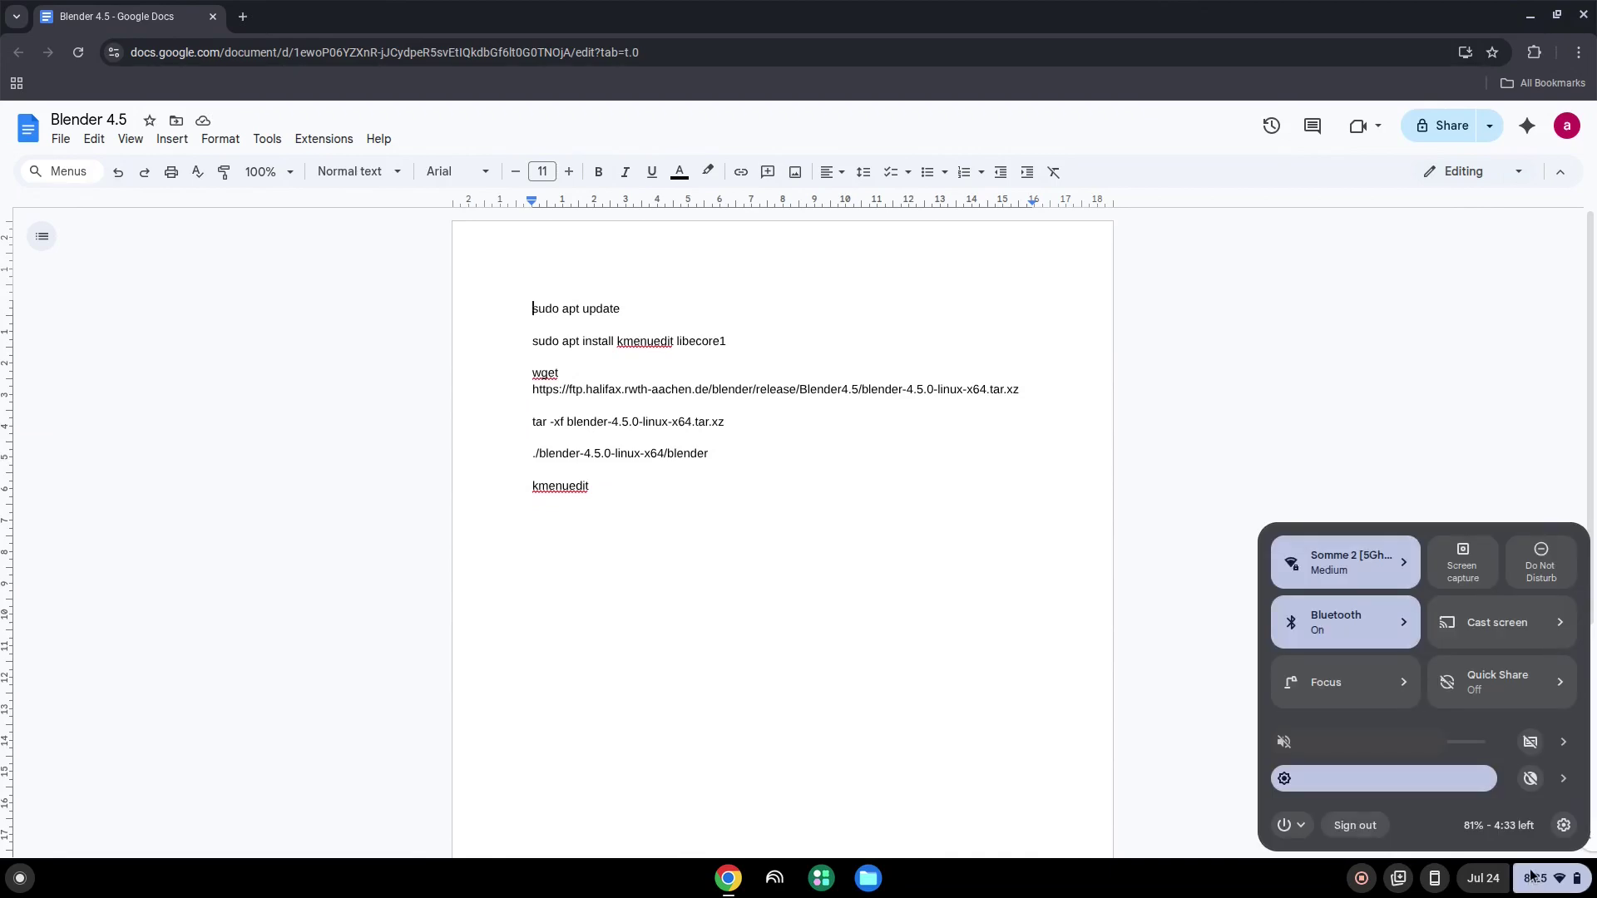
Step: Install the Linux development environment from ChromeOS Settings with the recommended disk size
{"action": "left_click", "coordinate": [1563, 826]}
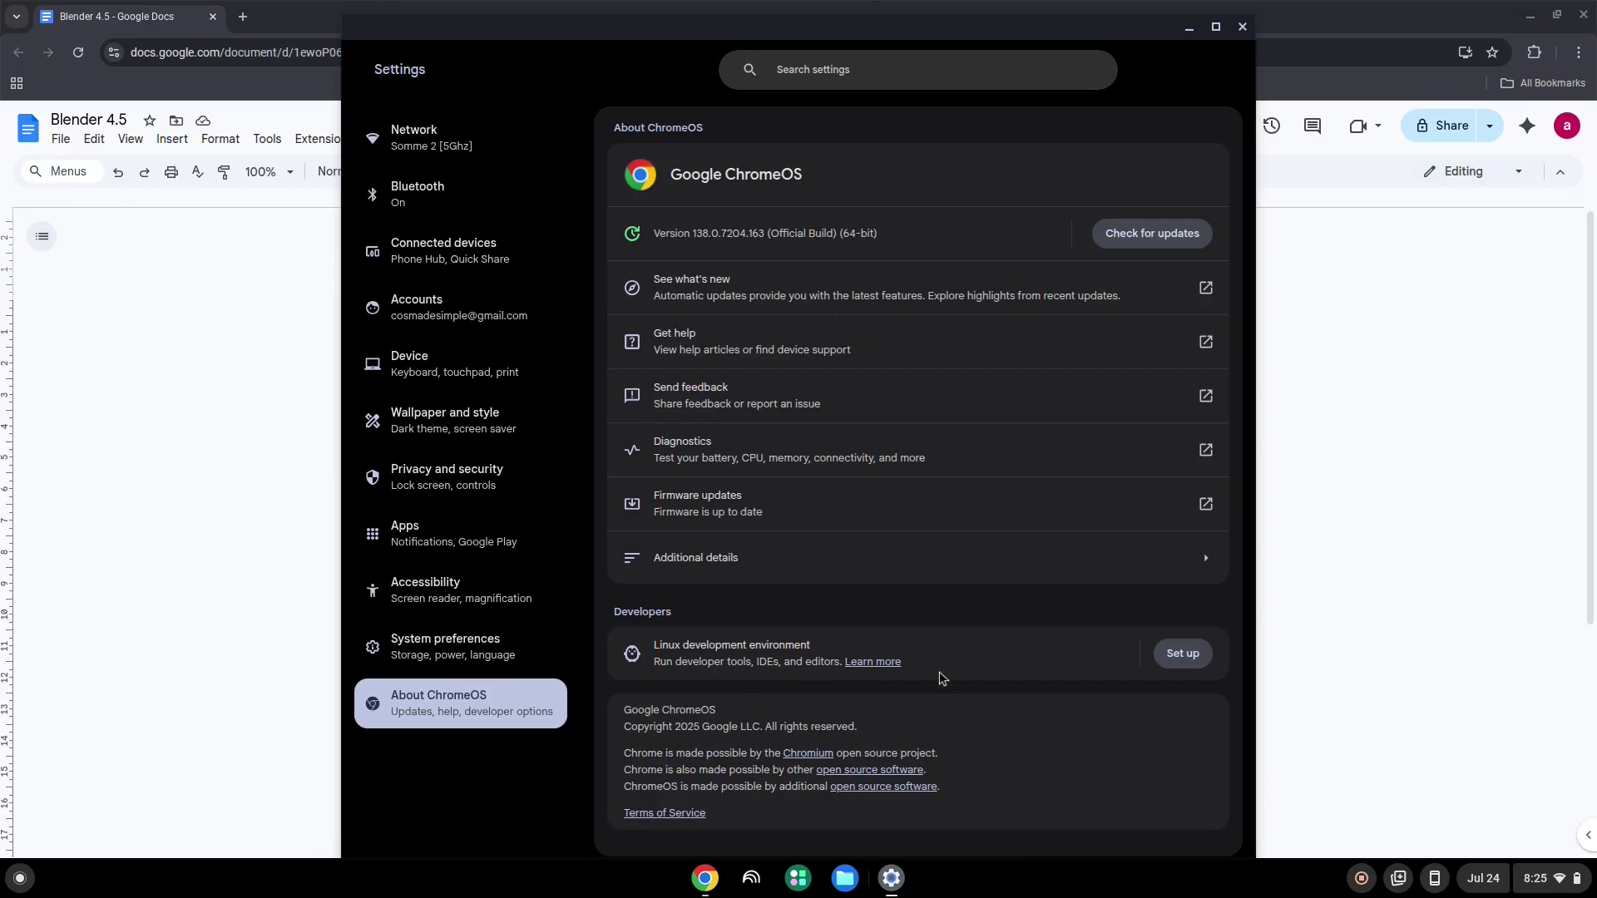
{"action": "left_click", "coordinate": [1176, 653]}
{"action": "left_click", "coordinate": [1051, 662]}
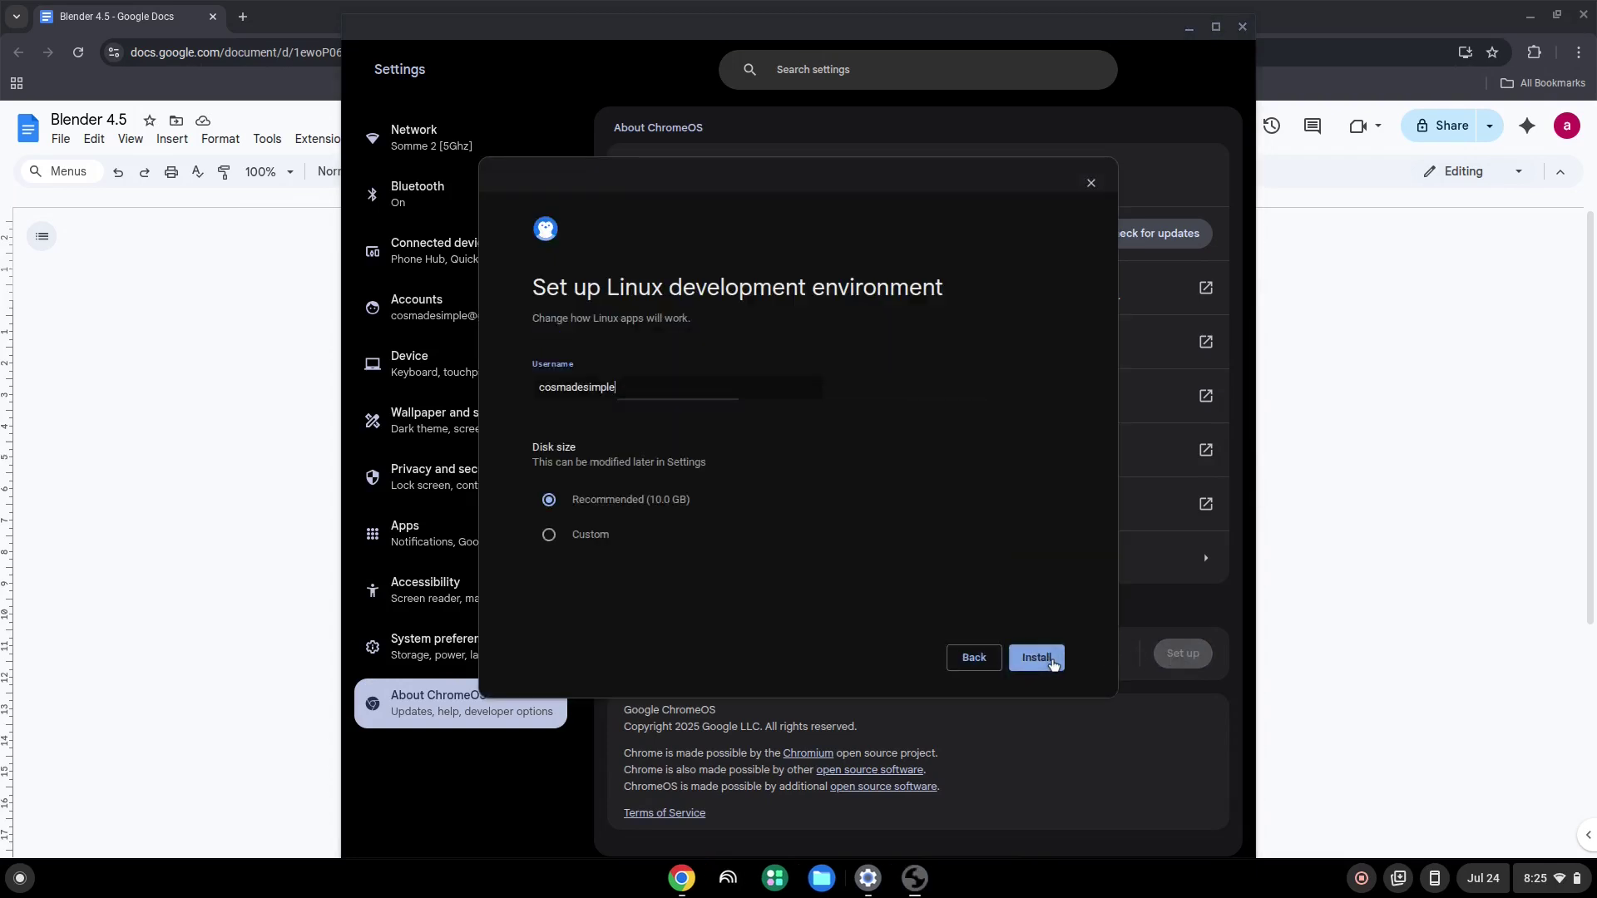
{"action": "left_click", "coordinate": [1052, 662]}
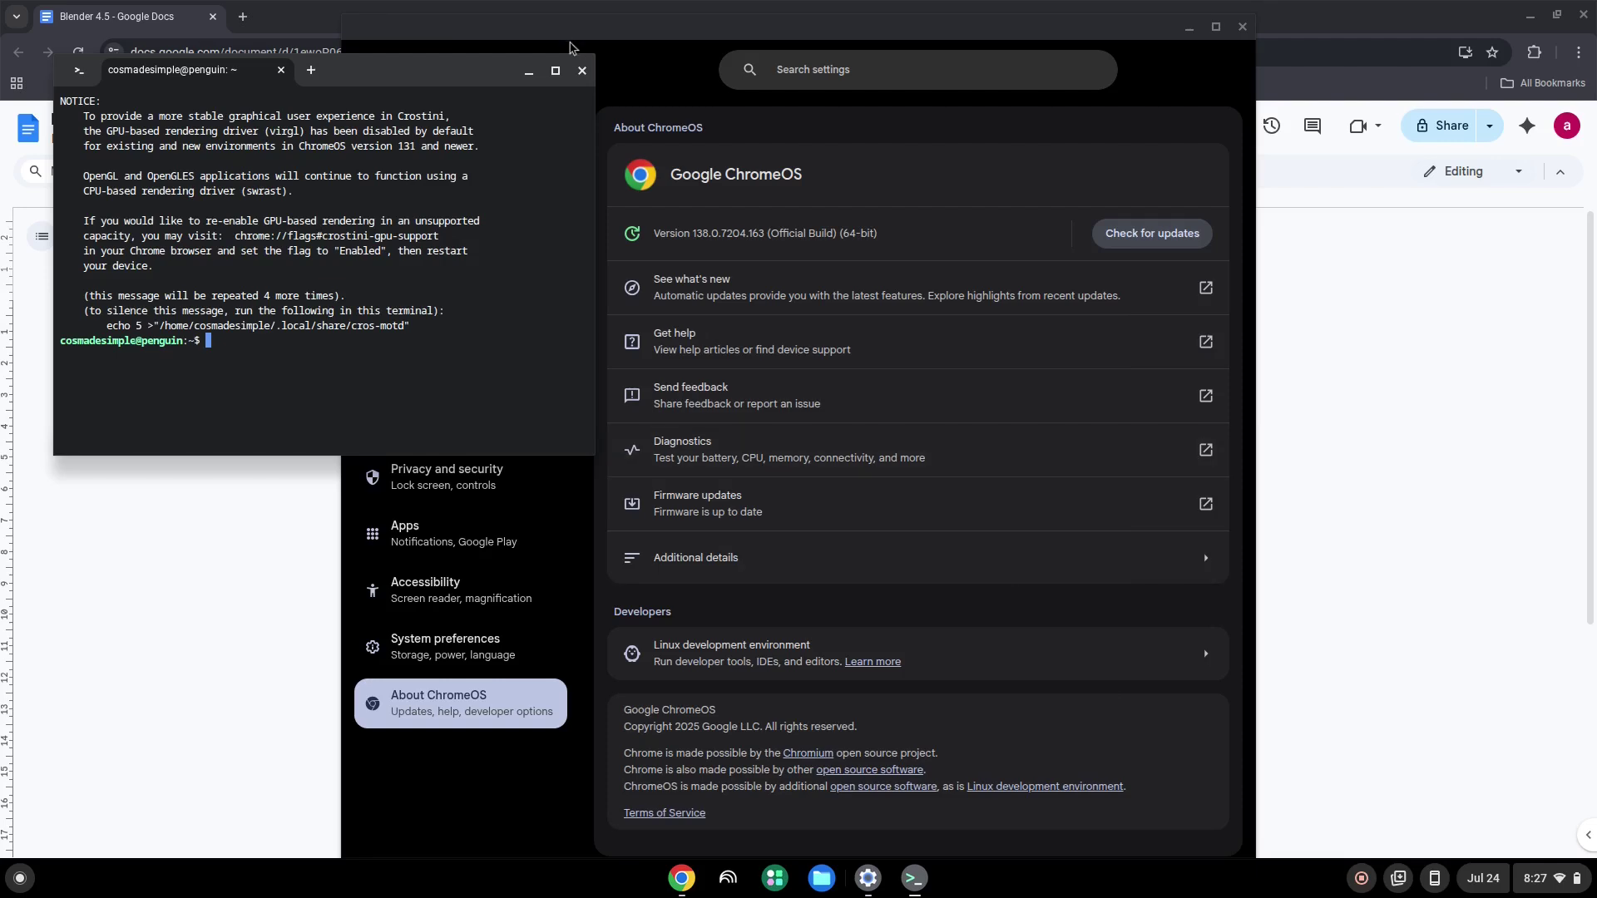
Step: Close the new terminal, copy the 'sudo apt update' line from the doc, and open the launcher
{"action": "left_click", "coordinate": [581, 71]}
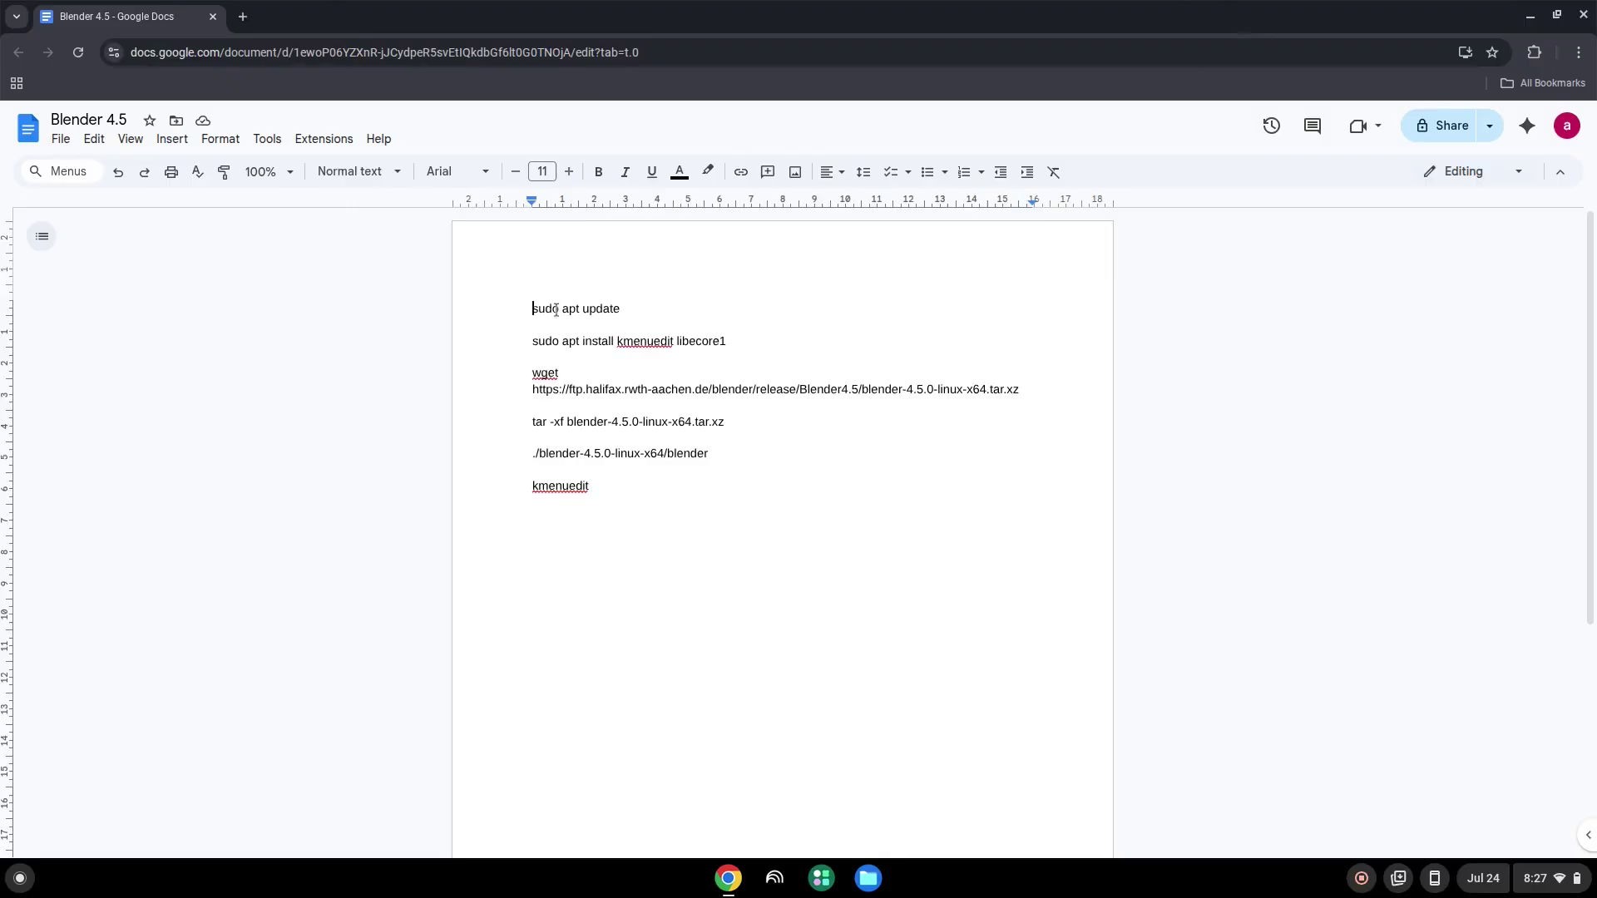
{"action": "double_click", "coordinate": [556, 310]}
{"action": "triple_click", "coordinate": [556, 310]}
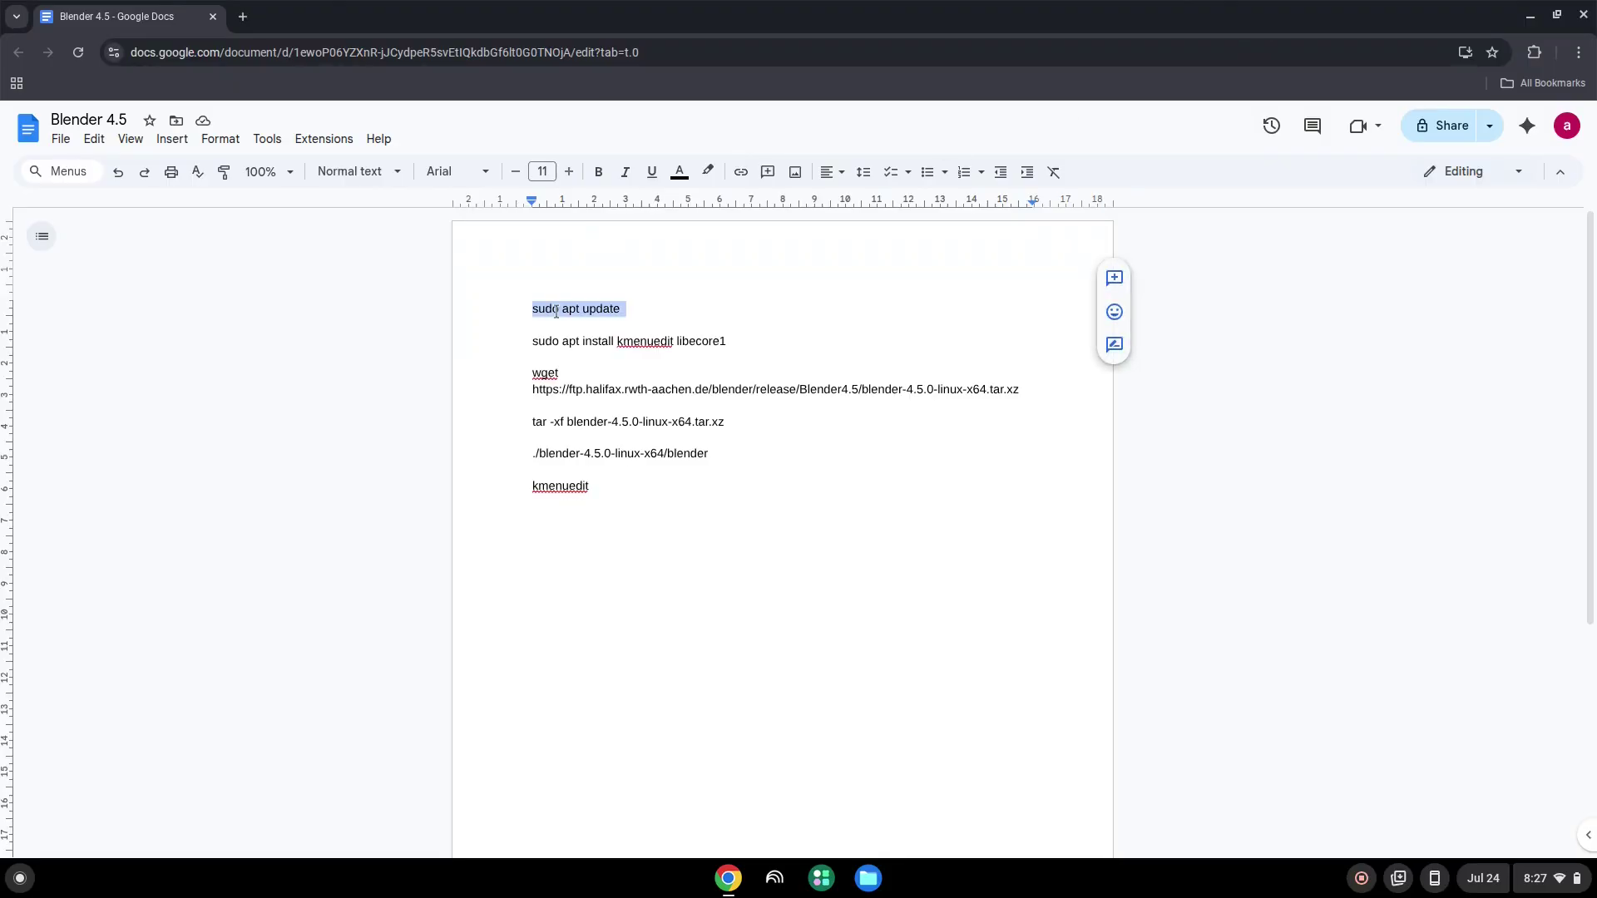
{"action": "right_click", "coordinate": [555, 311]}
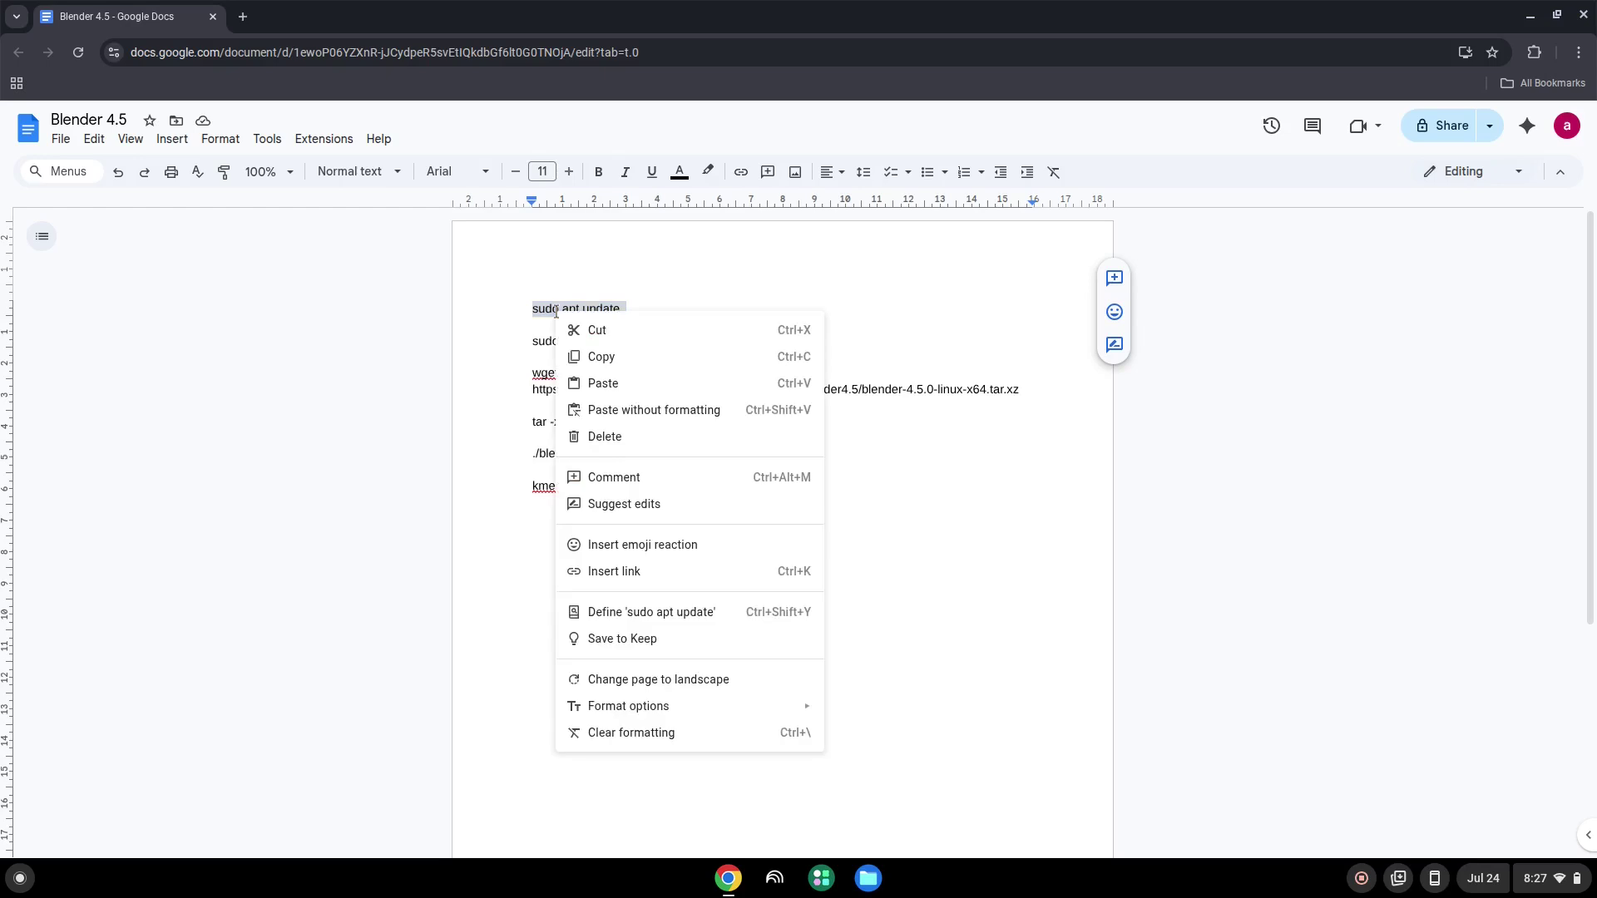
{"action": "left_click", "coordinate": [620, 361]}
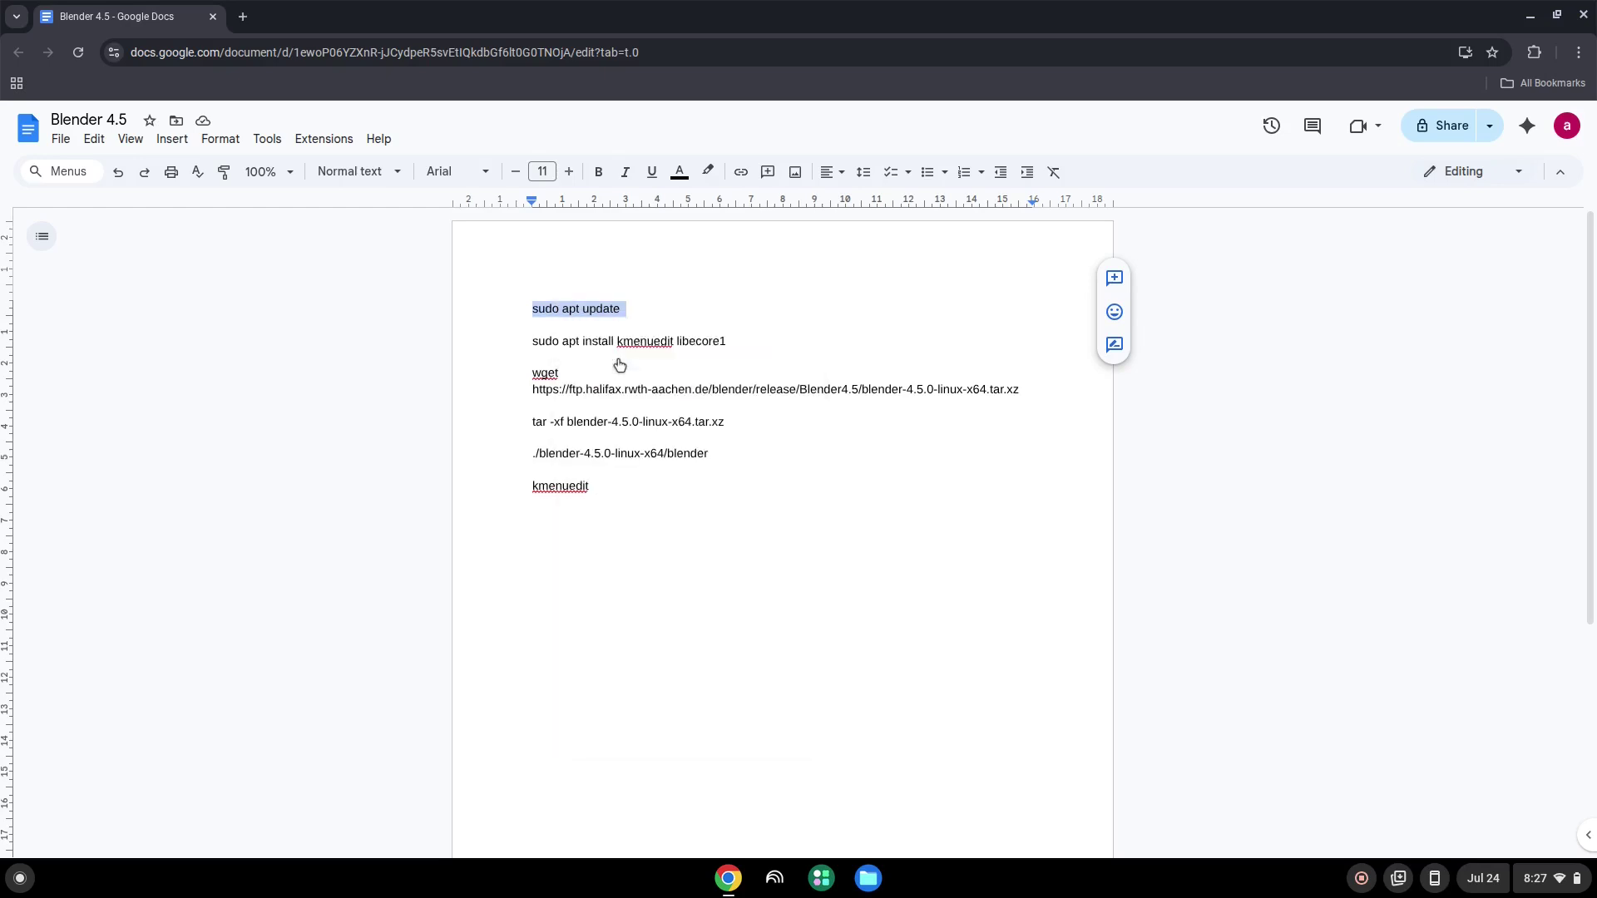
{"action": "left_click", "coordinate": [21, 879]}
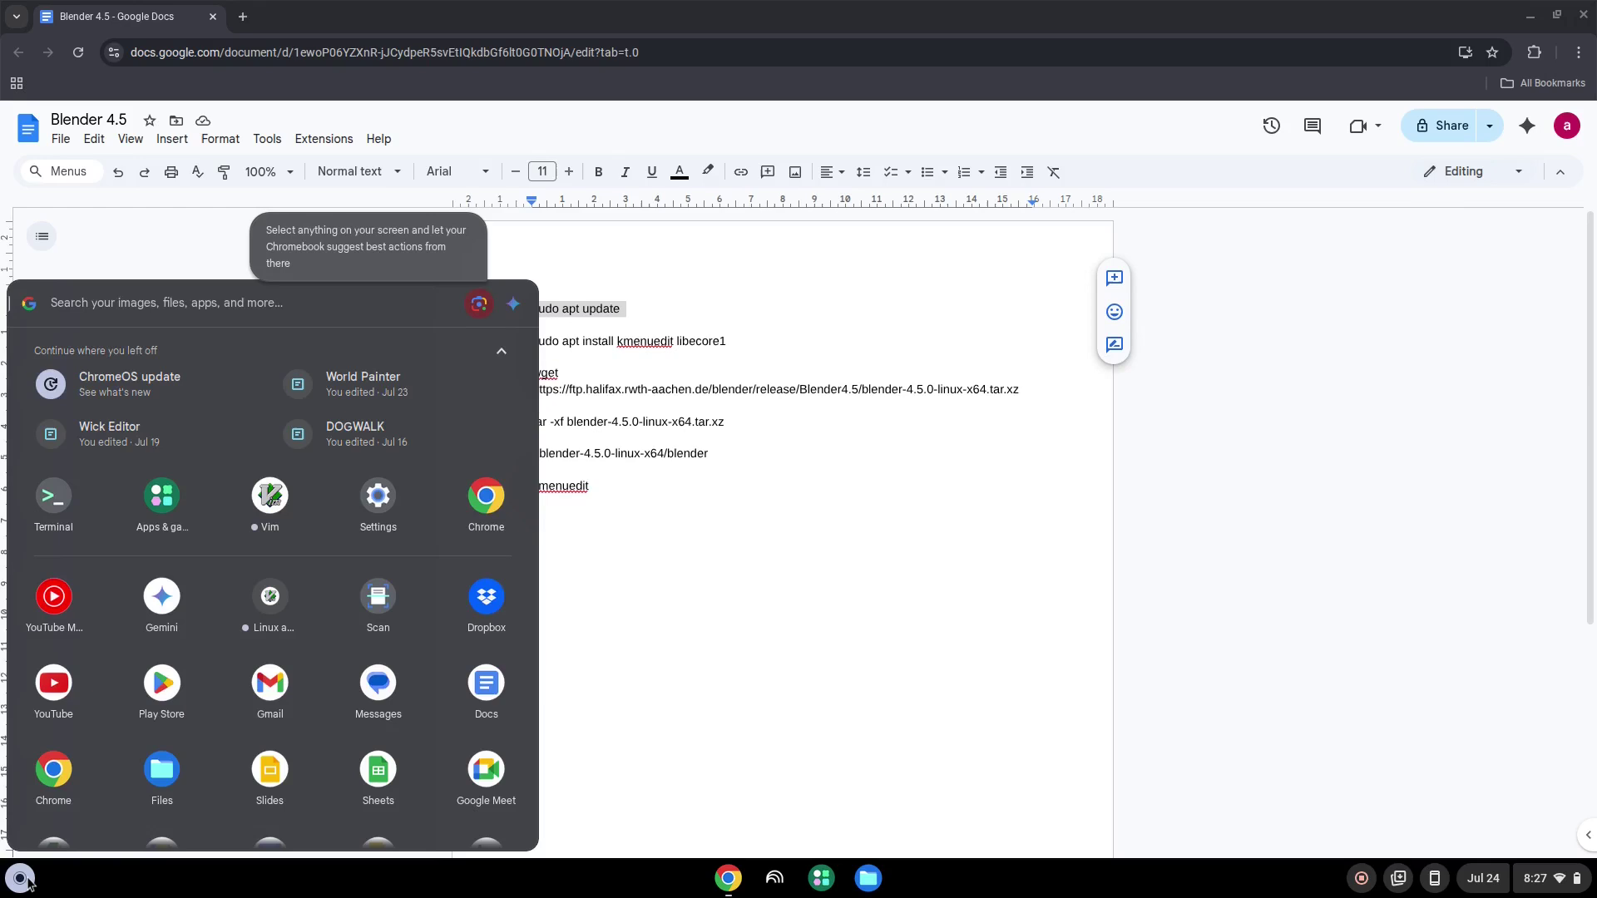
{"action": "type", "text": "t update"}
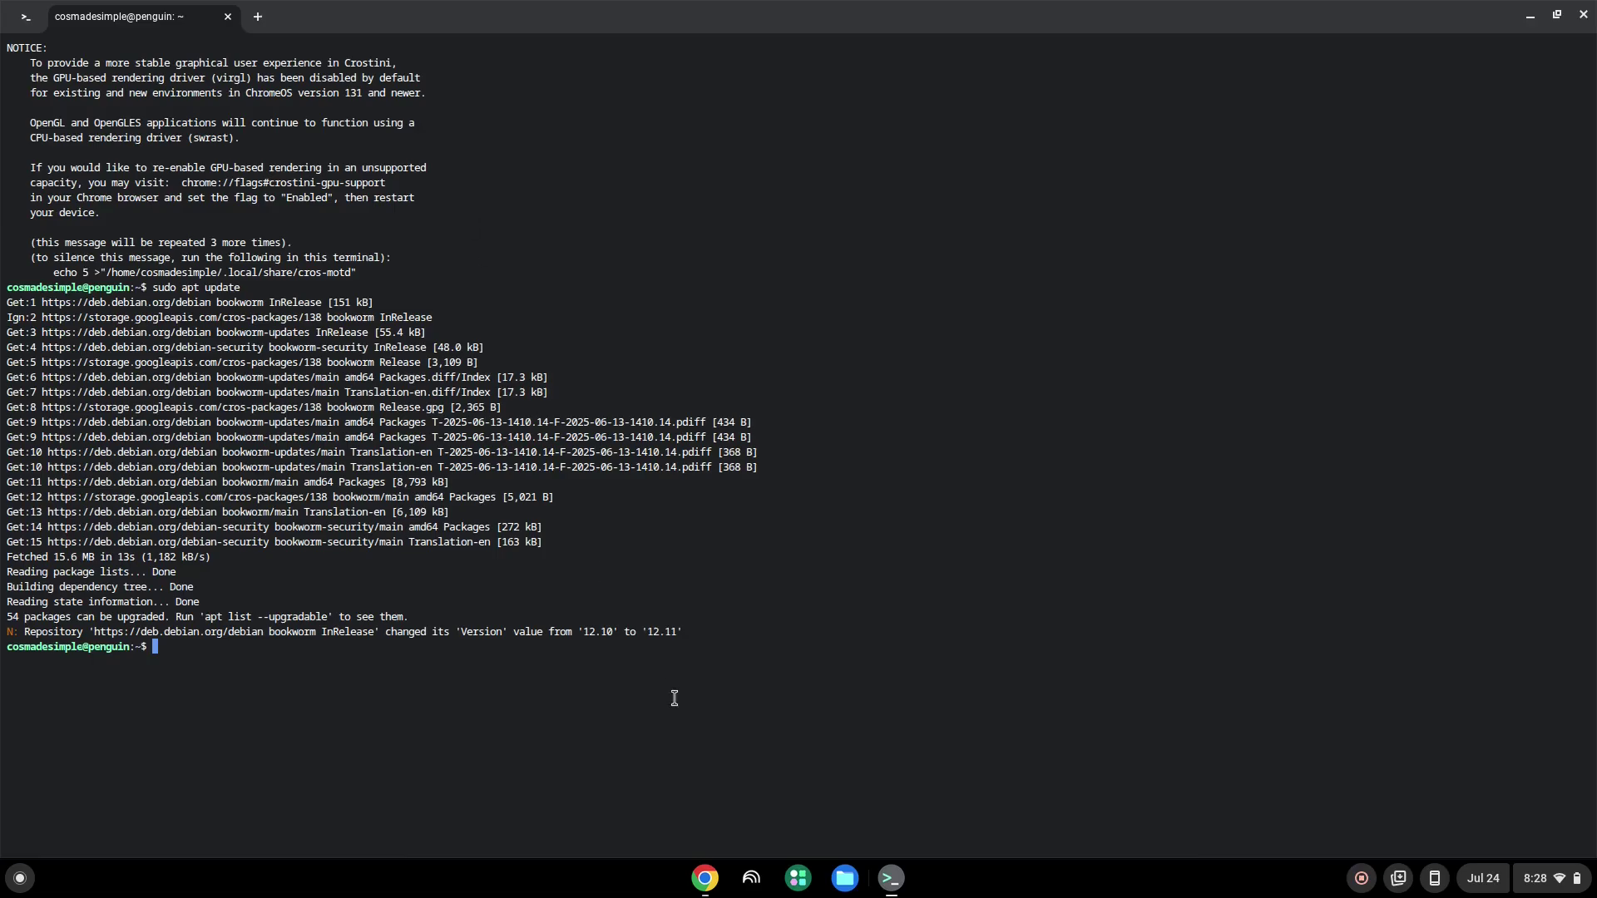
Step: Copy the kmenuedit and libecore1 apt install line from the doc and run it in Terminal
{"action": "left_click", "coordinate": [706, 879]}
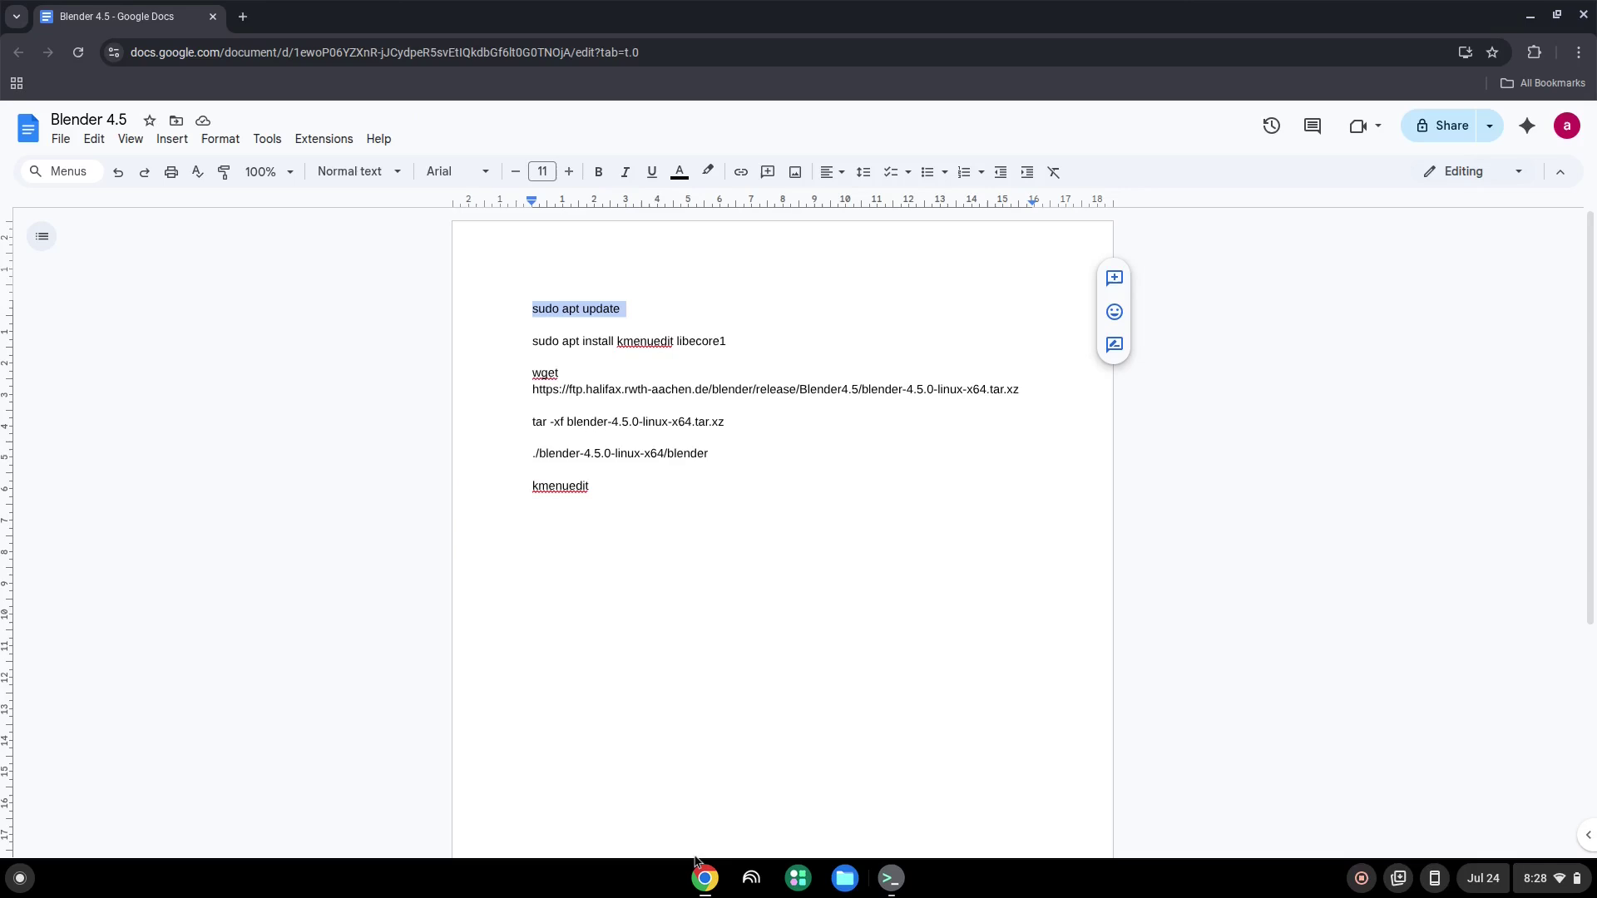
{"action": "double_click", "coordinate": [611, 342]}
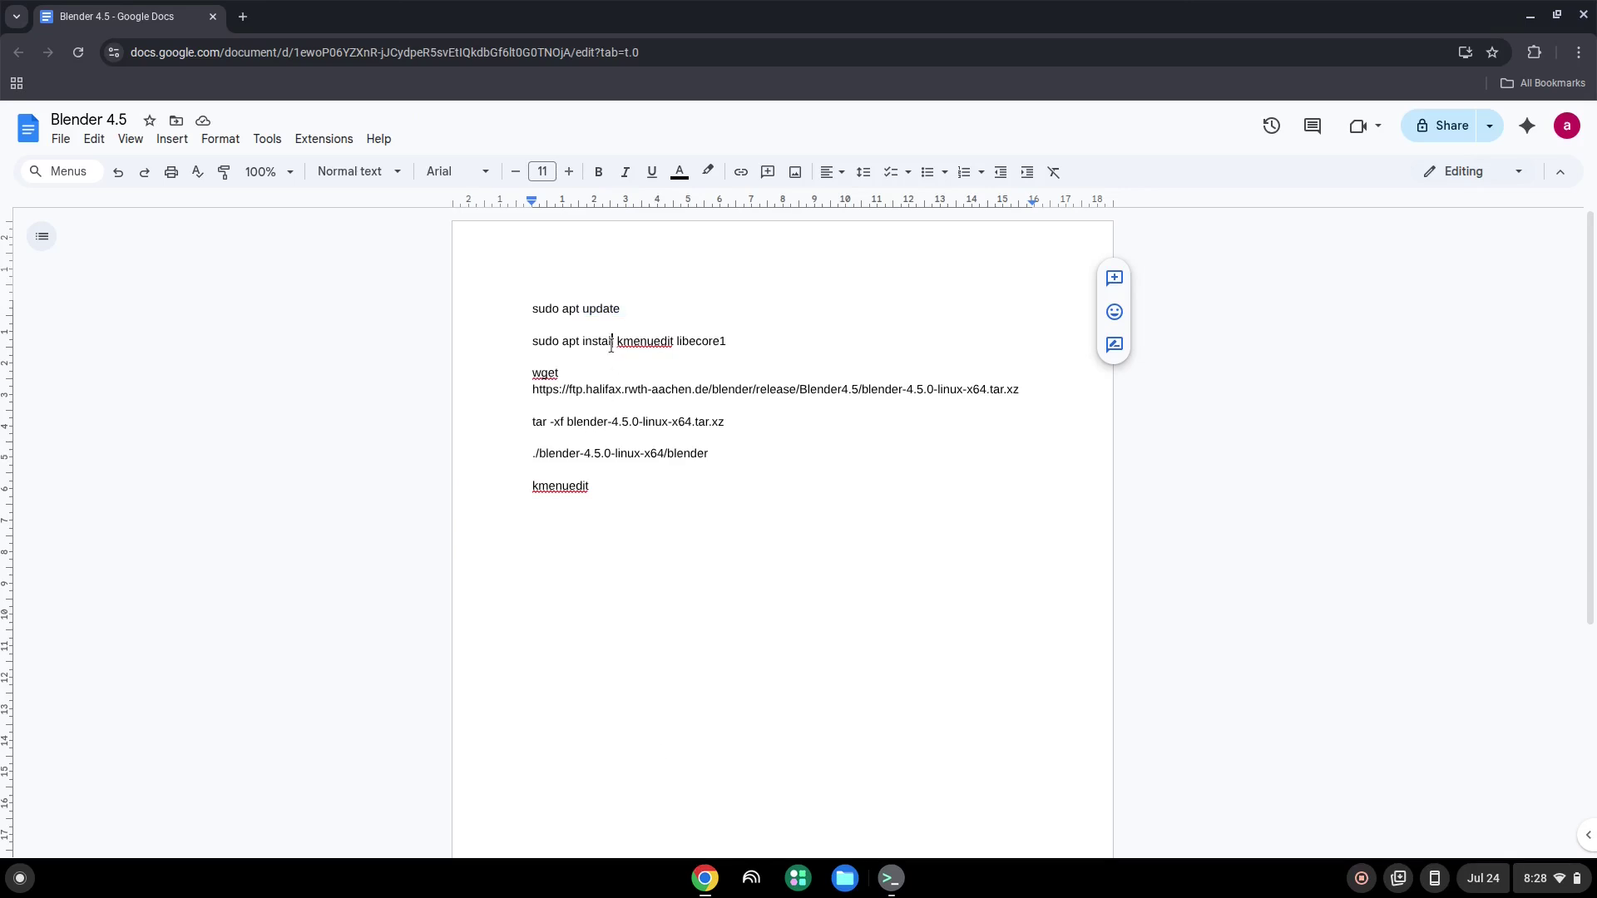
{"action": "triple_click", "coordinate": [610, 343]}
{"action": "right_click", "coordinate": [610, 345]}
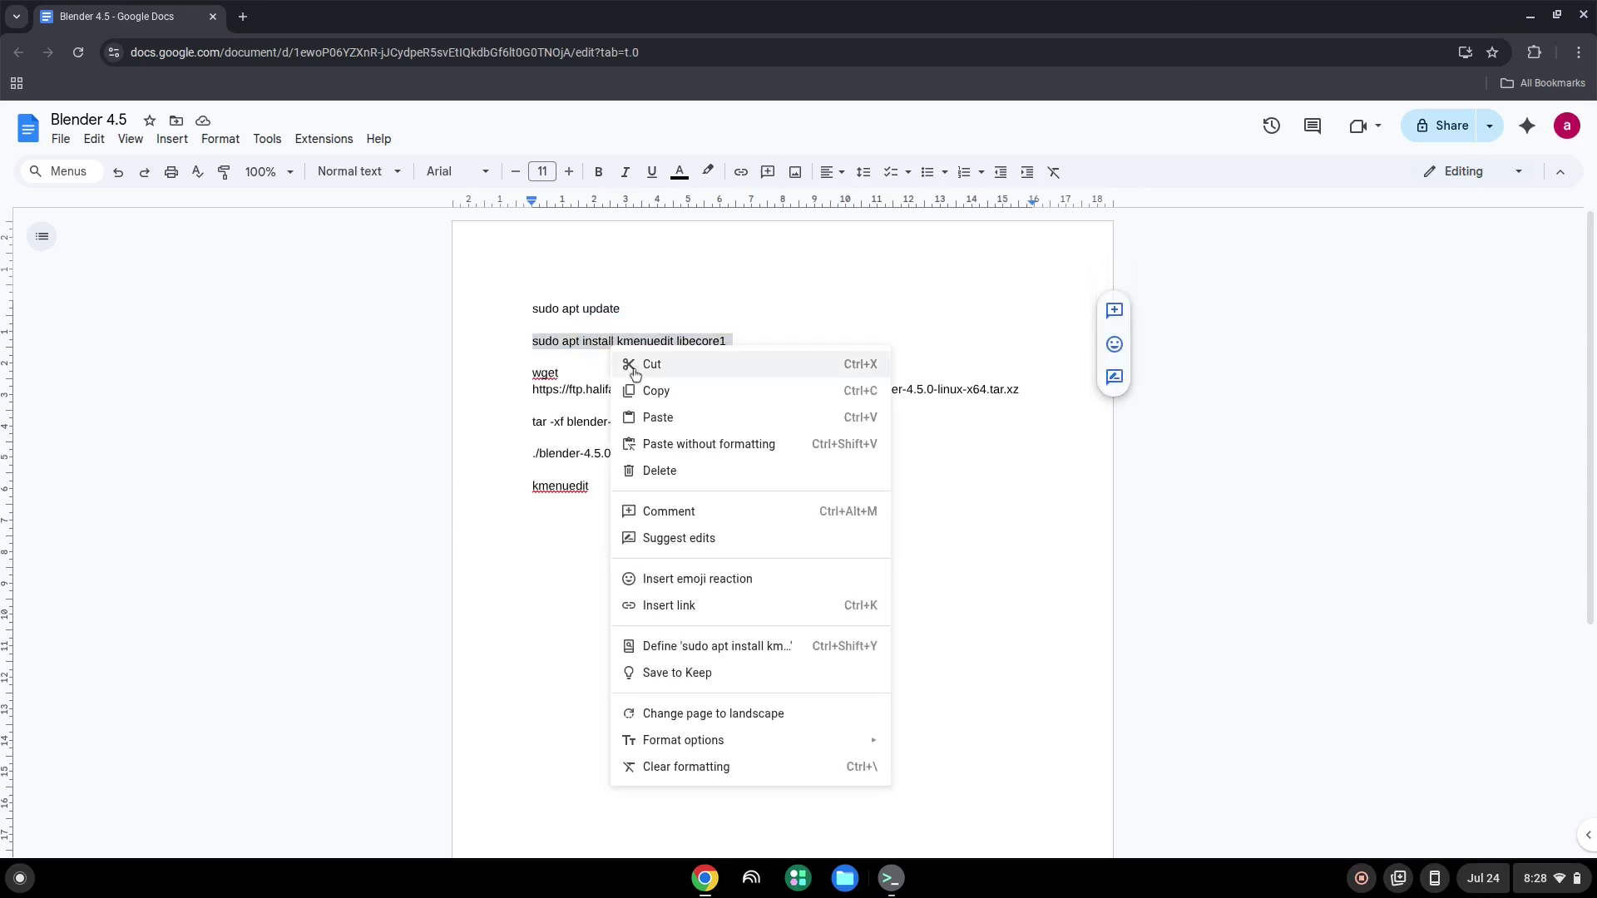
{"action": "left_click", "coordinate": [657, 393]}
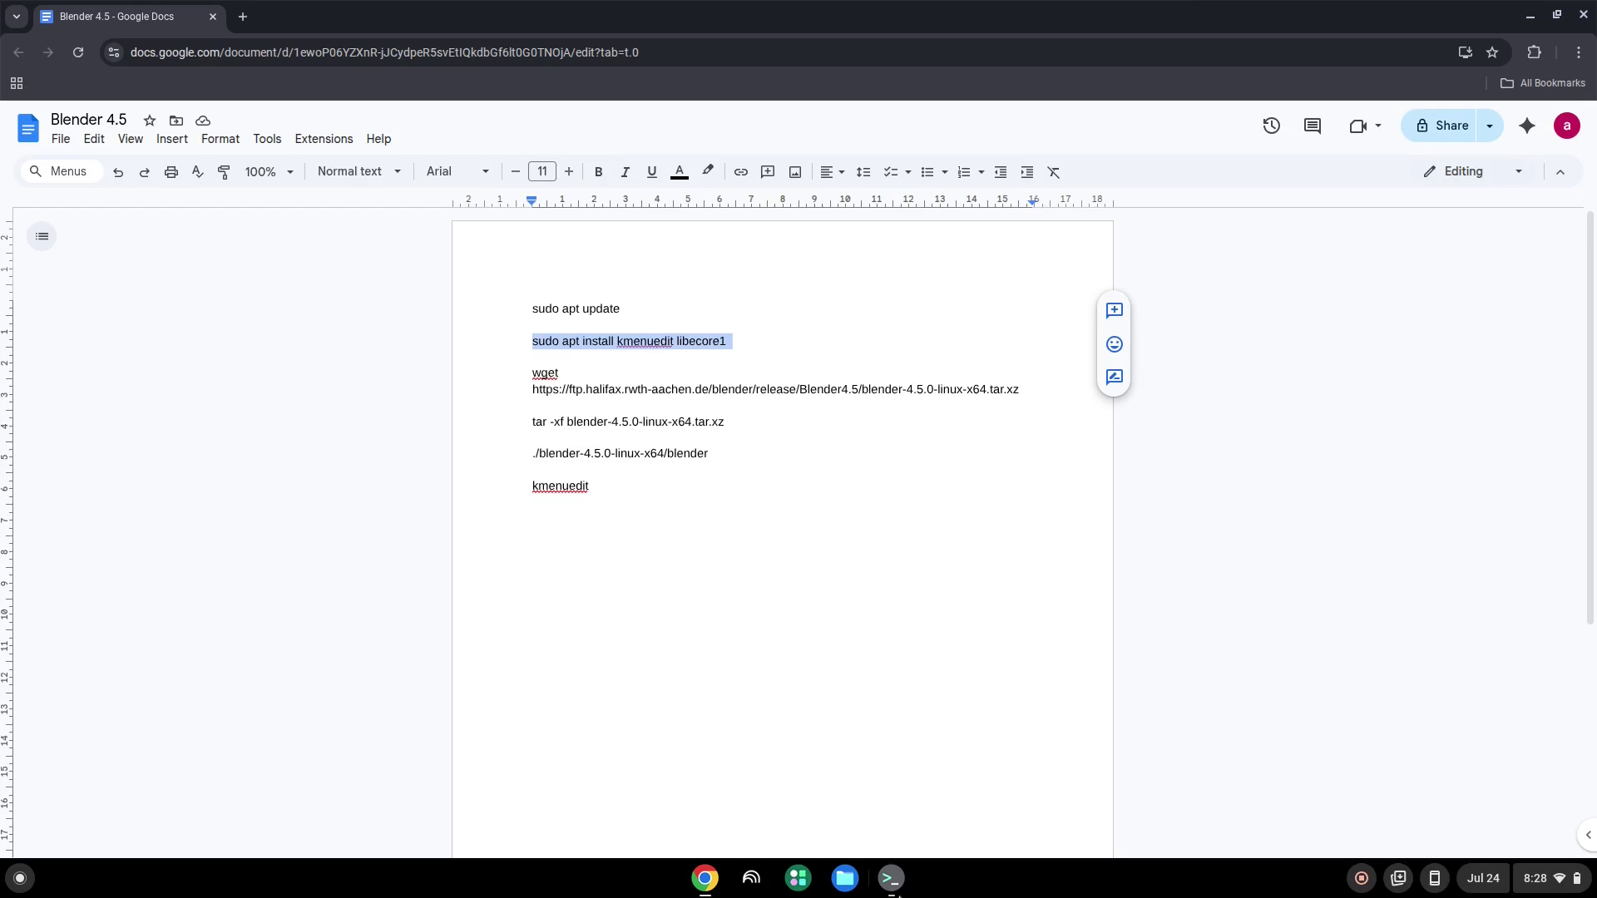
{"action": "left_click", "coordinate": [889, 878]}
{"action": "key", "text": "ctrl+shift+v"}
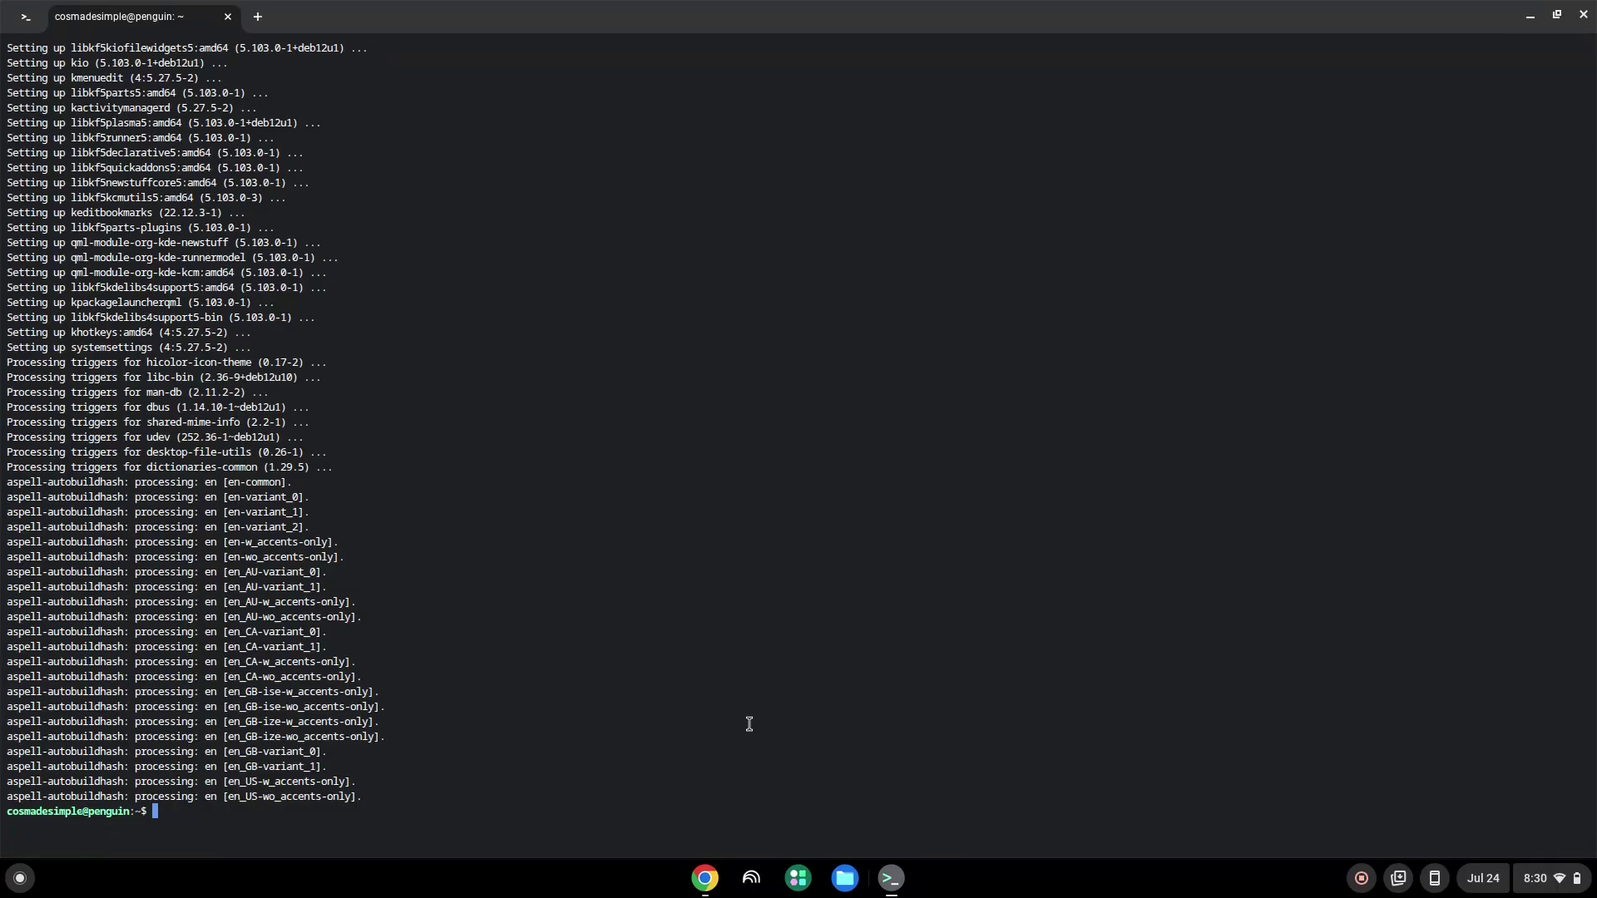
Step: Copy the wget command from the doc and run it to download blender-4.5.0-linux-x64.tar.xz
{"action": "left_click", "coordinate": [705, 879]}
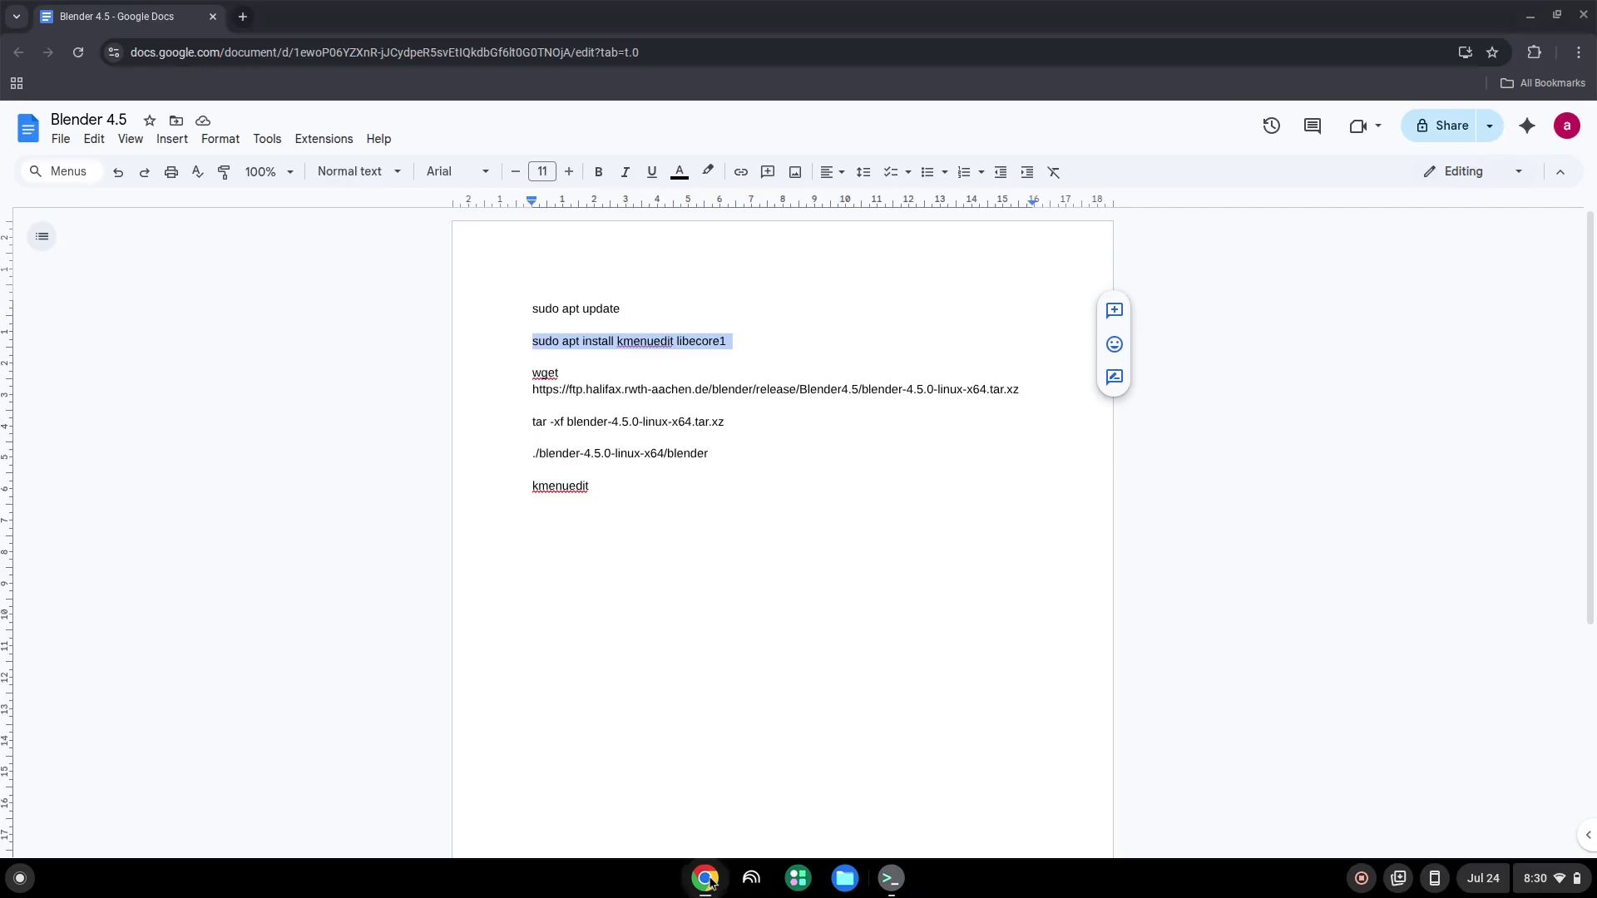
{"action": "triple_click", "coordinate": [632, 388]}
{"action": "right_click", "coordinate": [632, 389]}
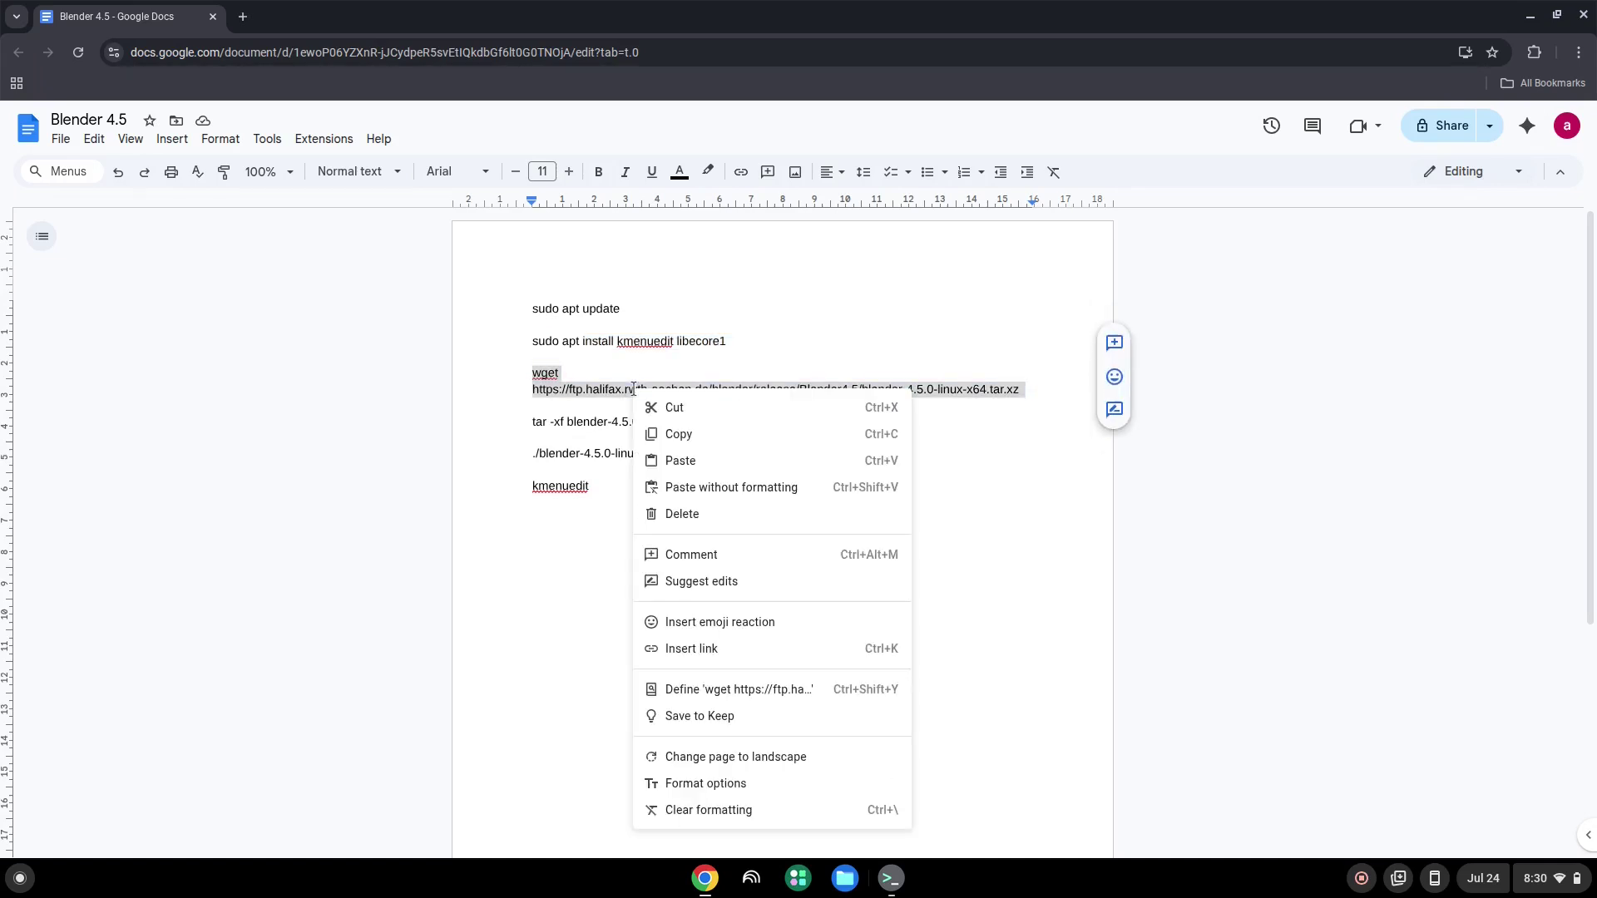
{"action": "left_click", "coordinate": [680, 435]}
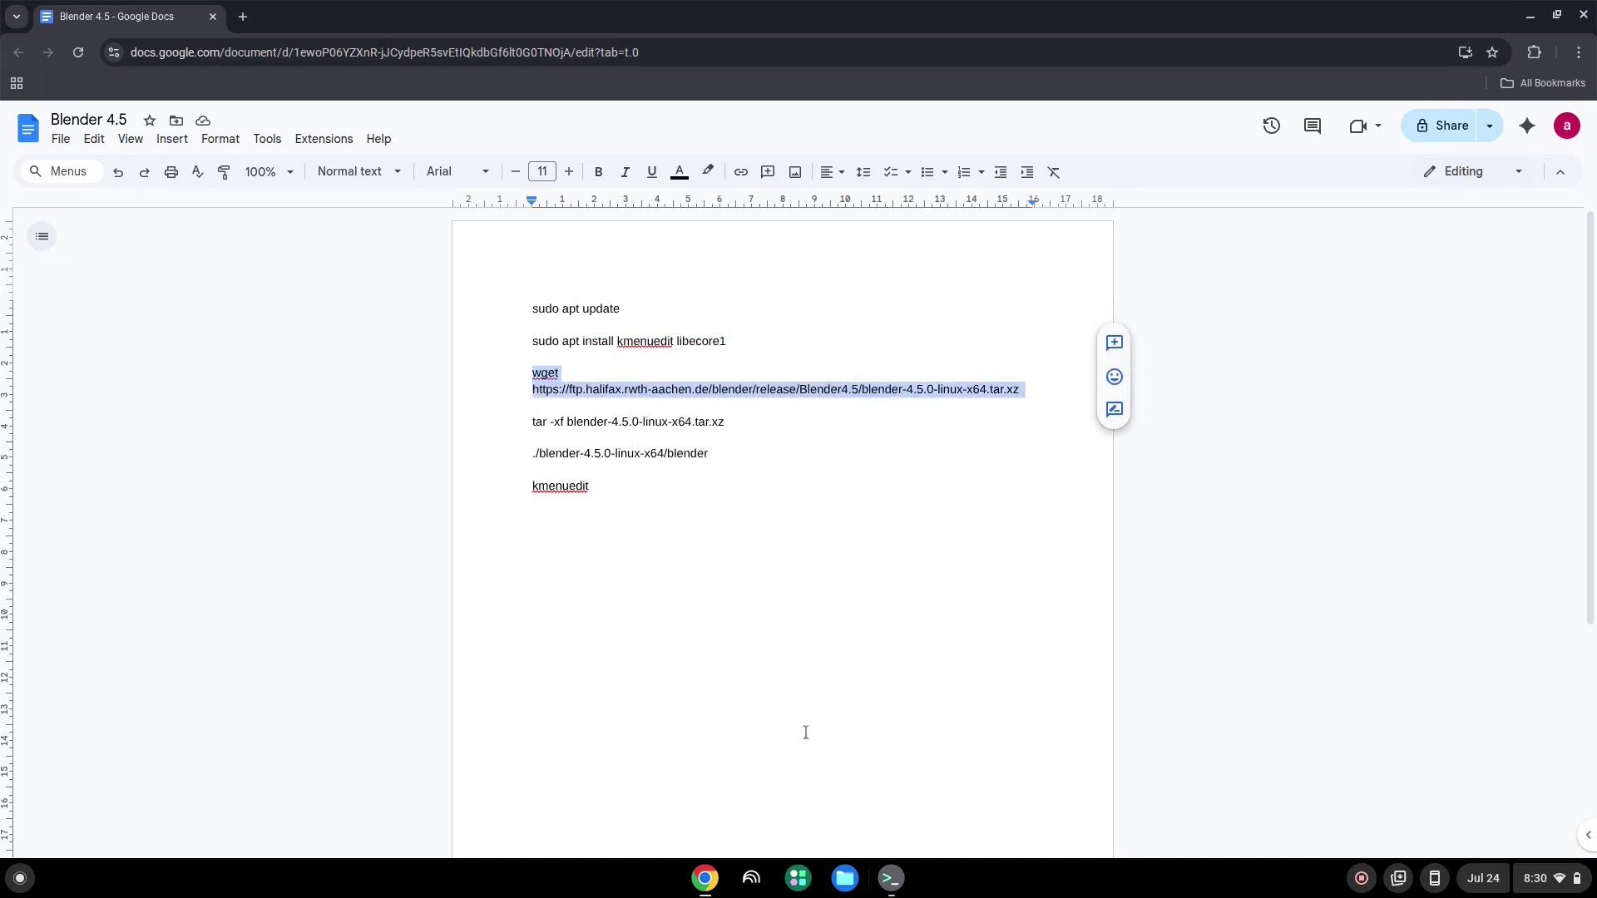
{"action": "left_click", "coordinate": [890, 878]}
{"action": "key", "text": "ctrl+shift+v"}
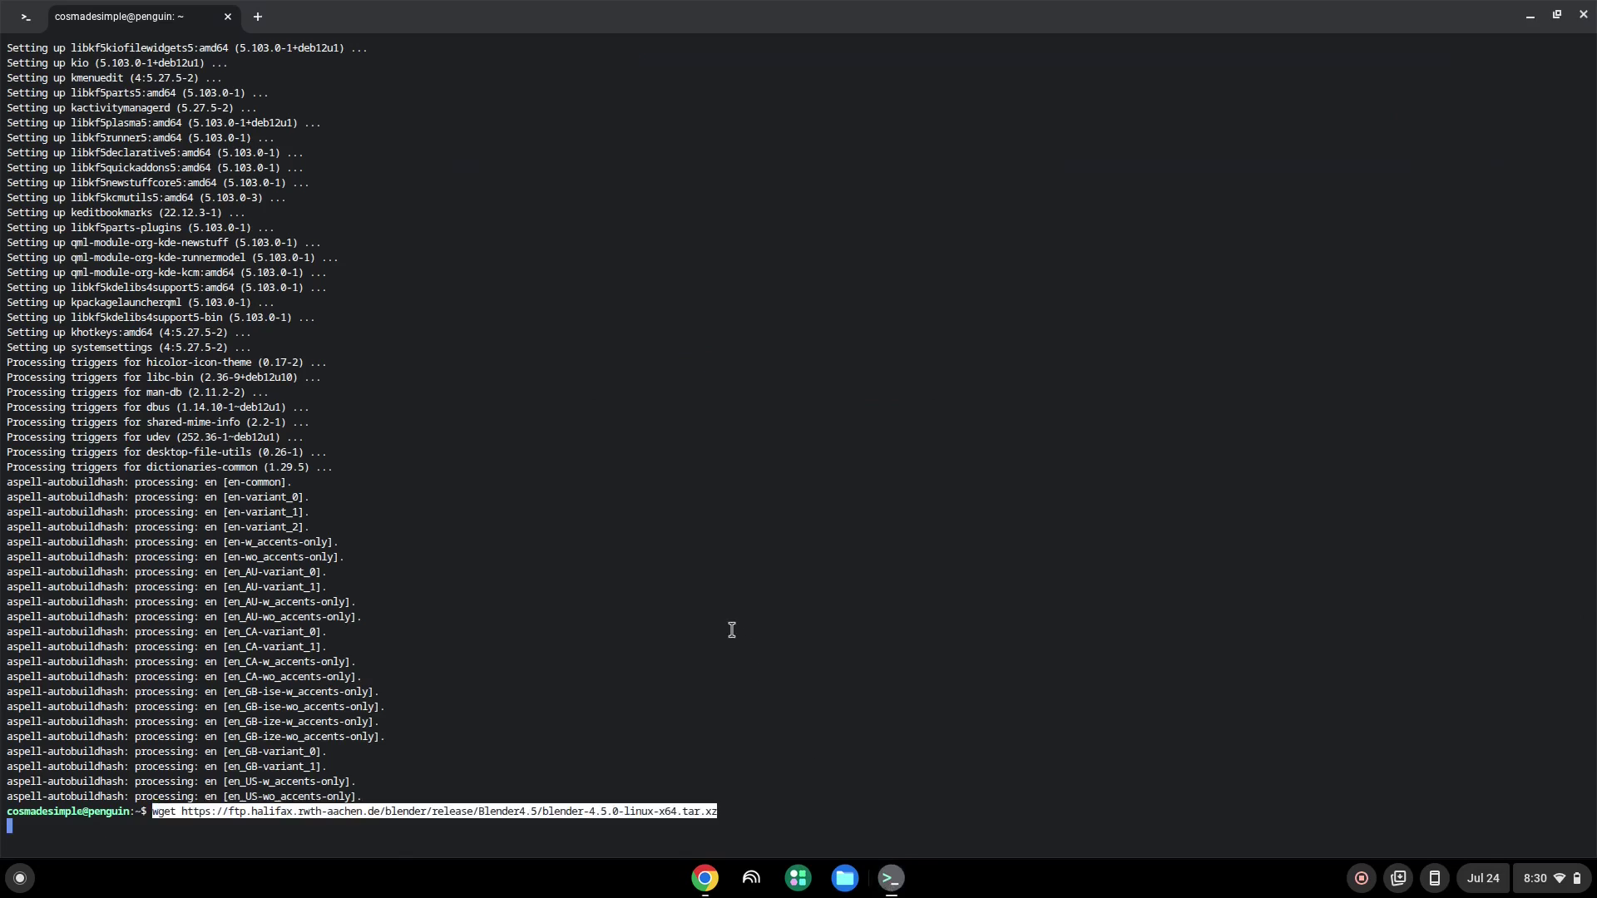
{"action": "key", "text": "Return"}
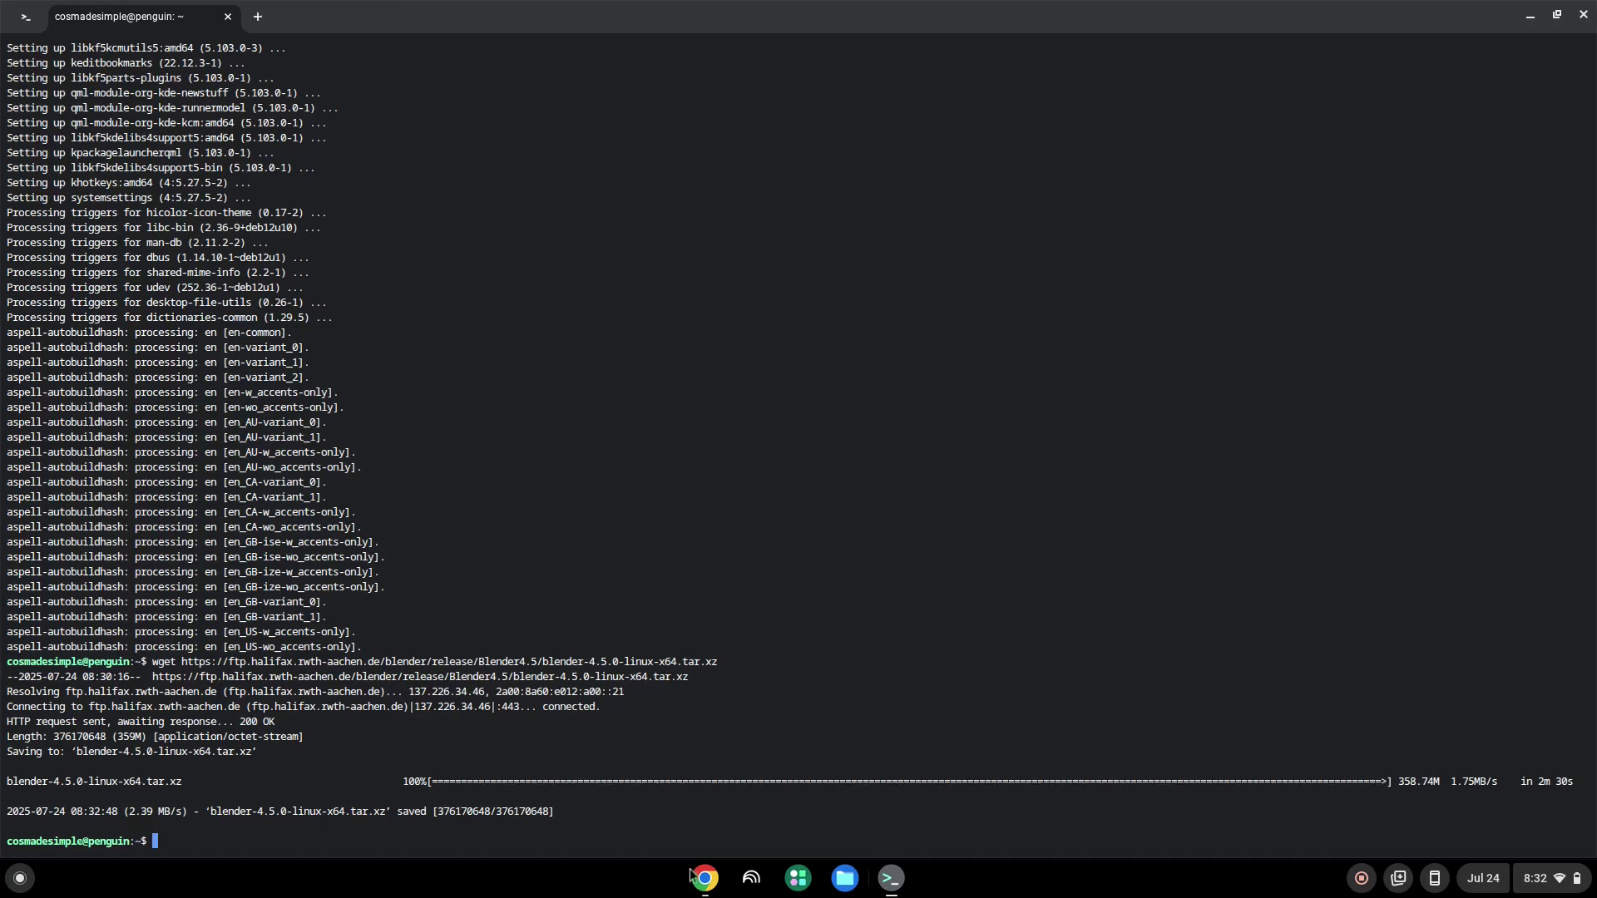
Step: Copy the tar -xf command from the doc and run it to extract the Blender 4.5.0 archive
{"action": "left_click", "coordinate": [705, 879]}
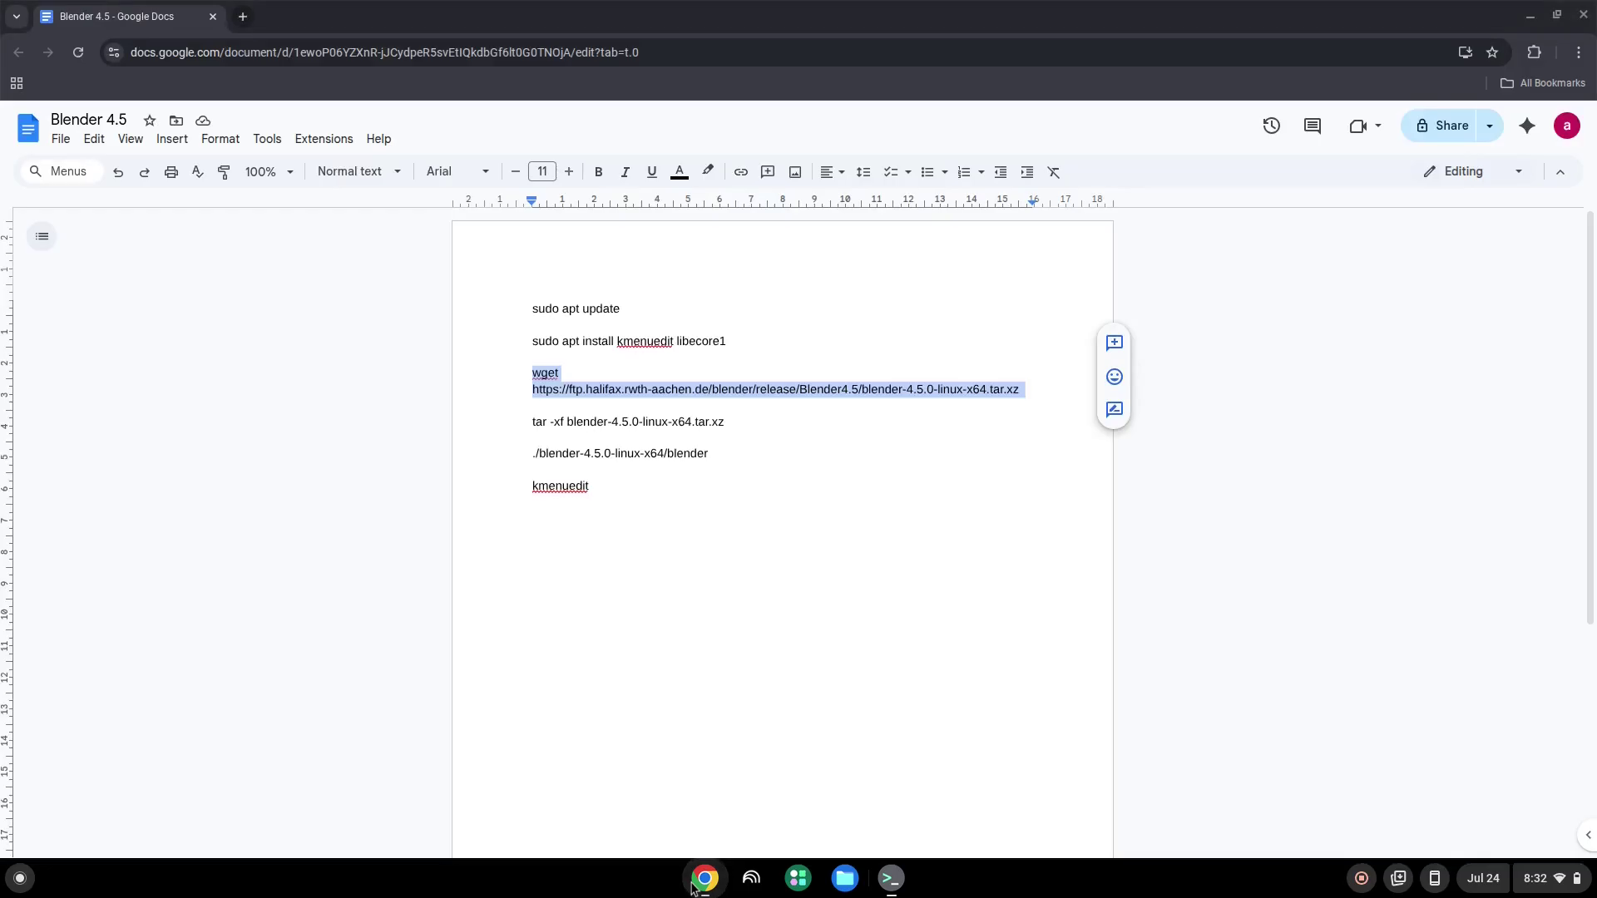
{"action": "triple_click", "coordinate": [619, 422]}
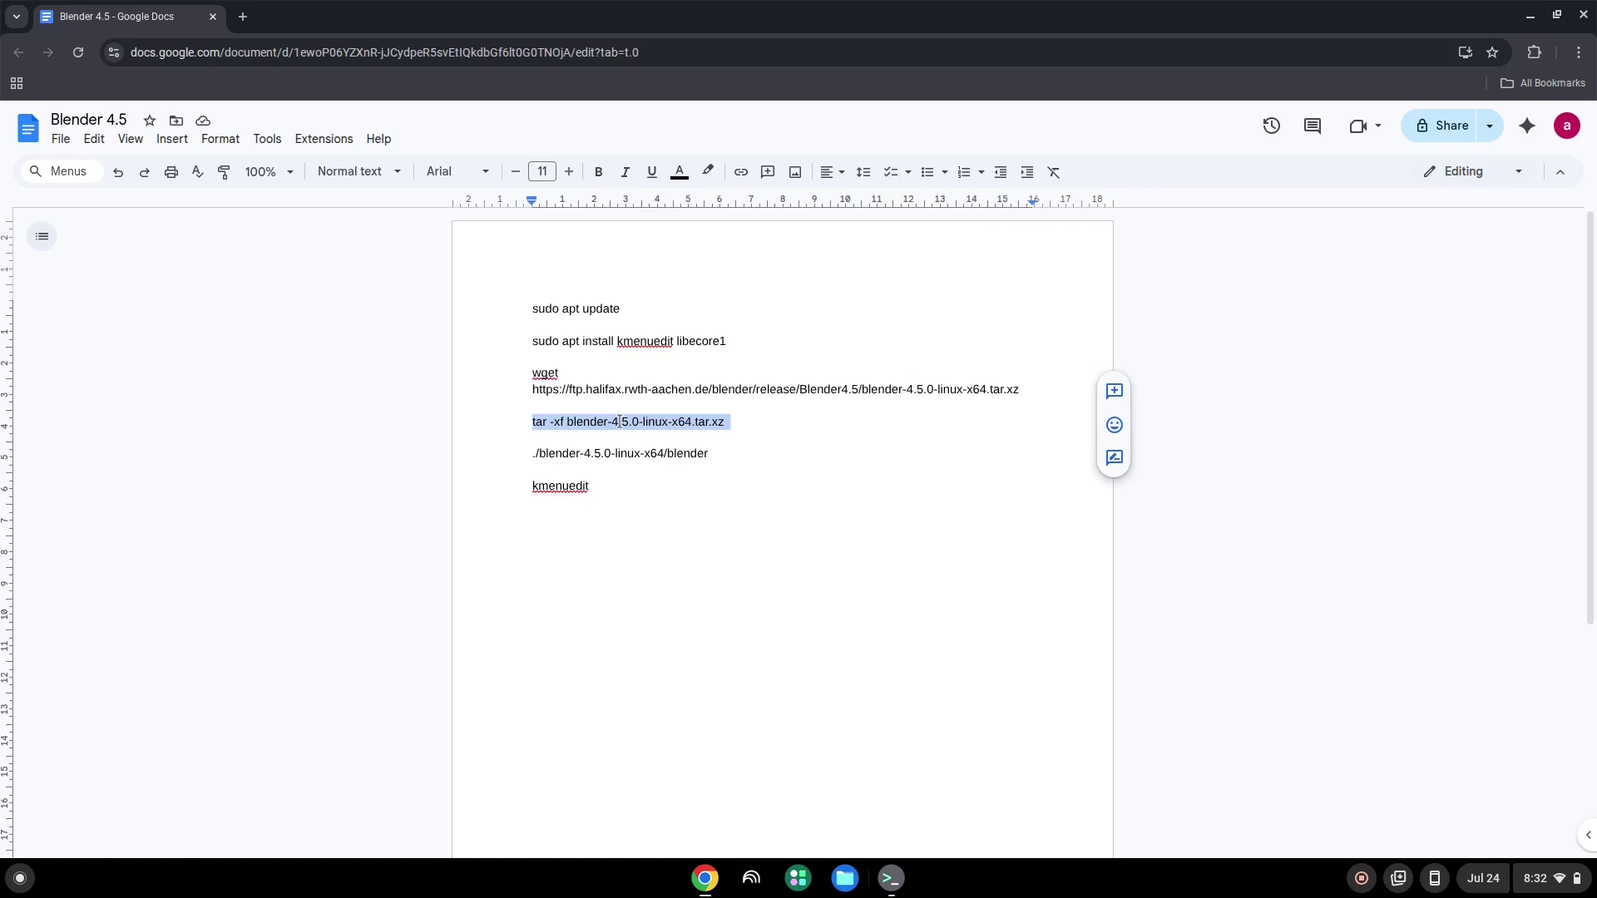
{"action": "left_click", "coordinate": [619, 422]}
{"action": "triple_click", "coordinate": [618, 422]}
{"action": "right_click", "coordinate": [620, 422]}
{"action": "left_click", "coordinate": [670, 466]}
{"action": "left_click", "coordinate": [894, 879]}
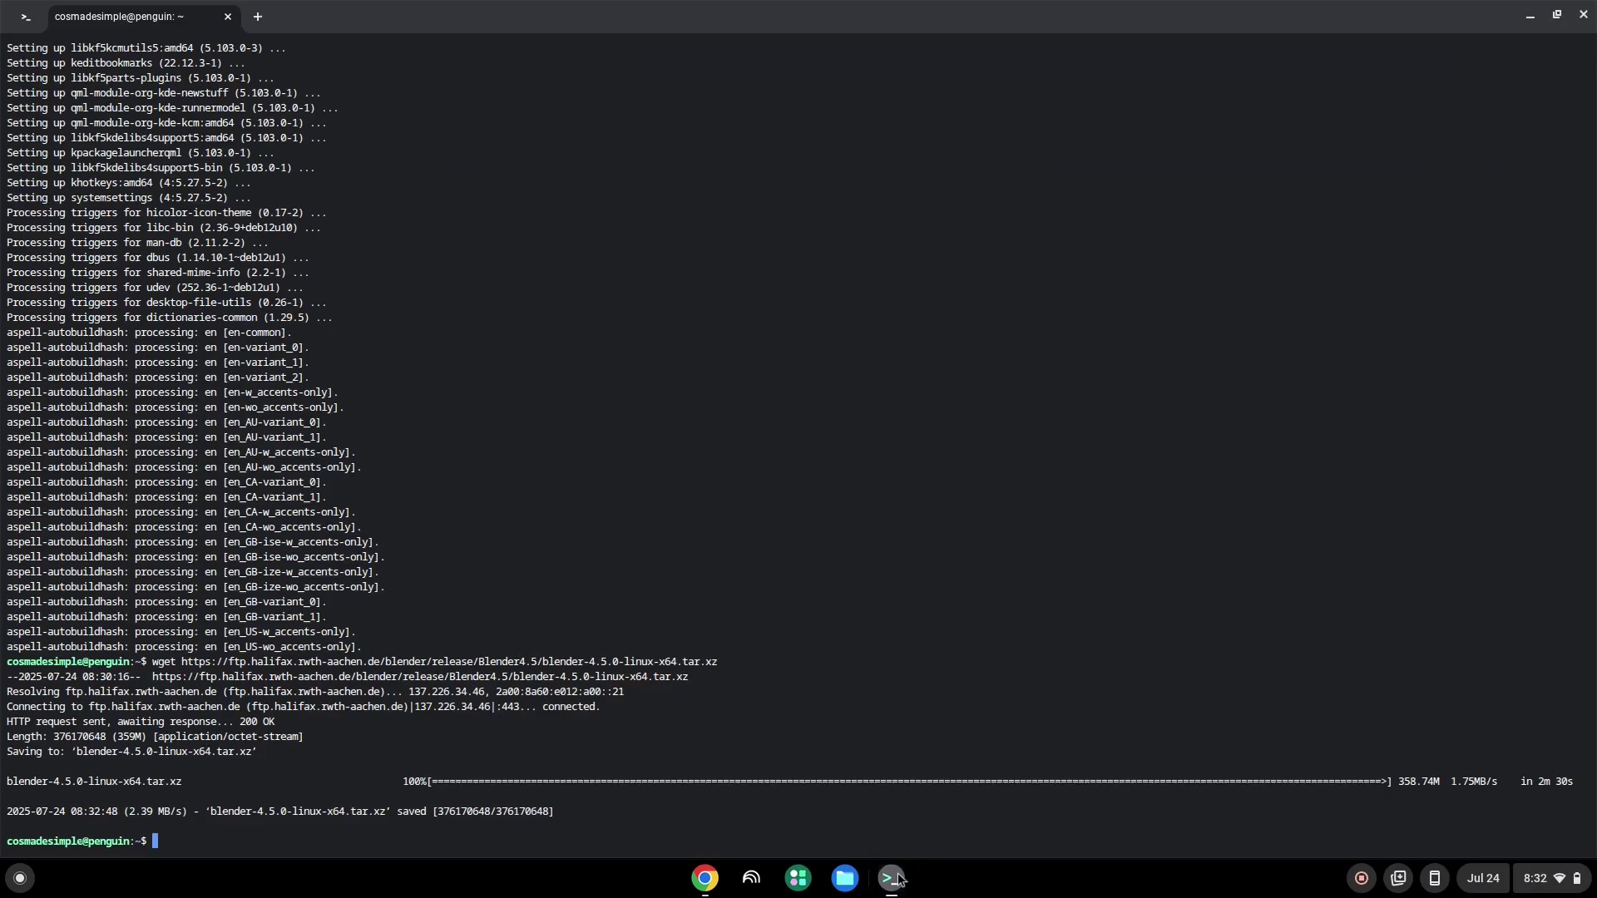
{"action": "key", "text": "ctrl+shift+v"}
{"action": "key", "text": "Return"}
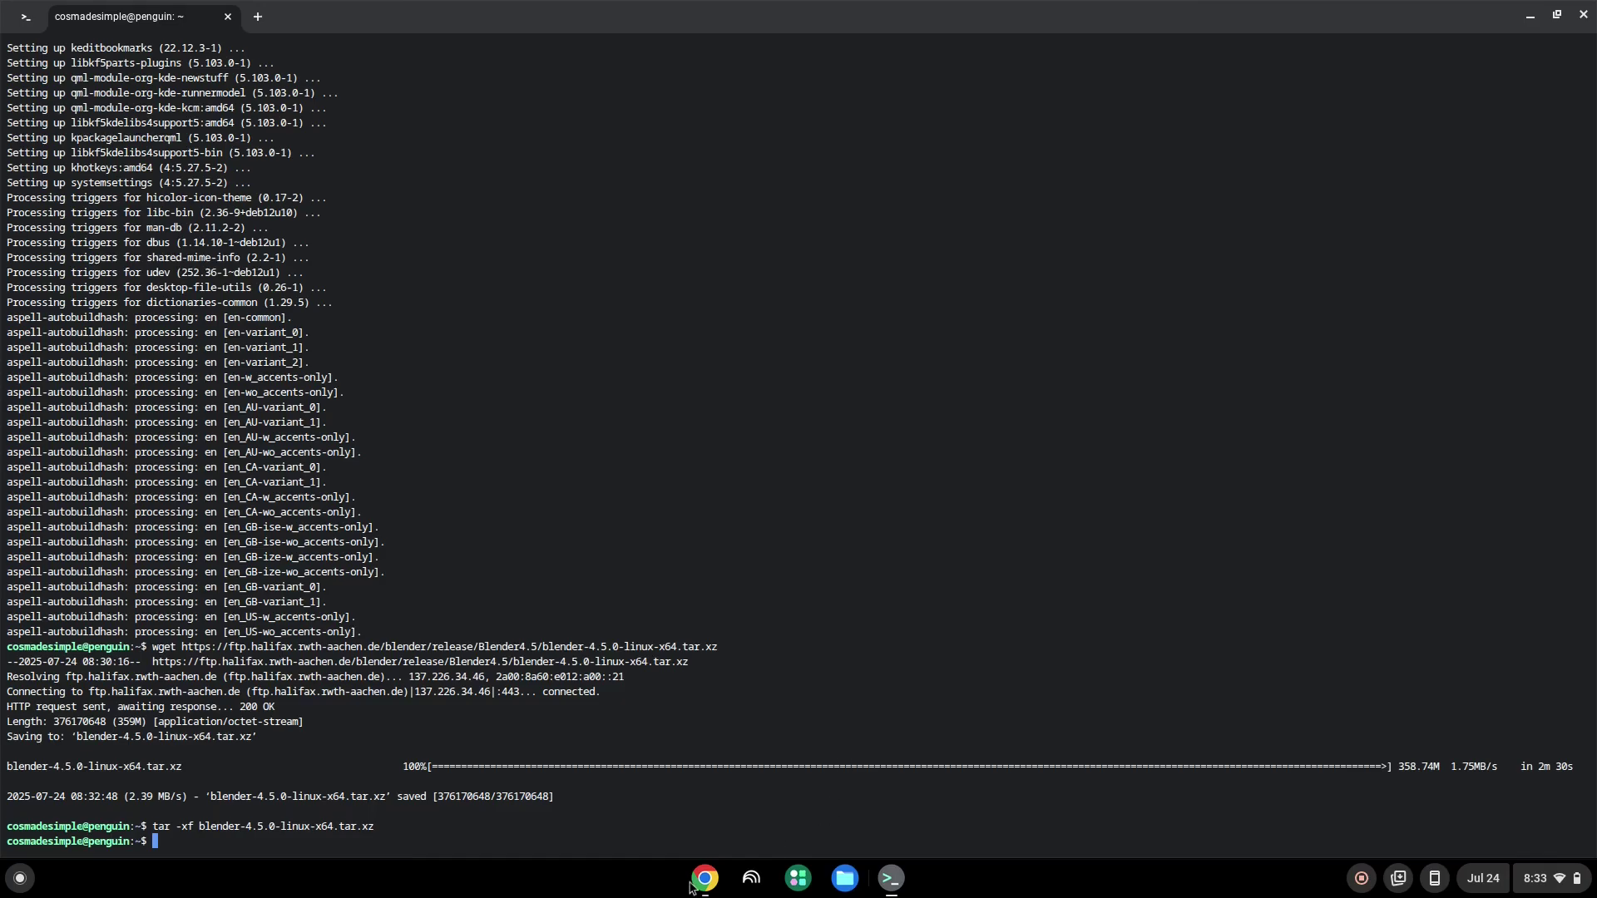
Step: Copy './blender-4.5.0-linux-x64/blender' from the doc and run it in Terminal
{"action": "left_click", "coordinate": [697, 883]}
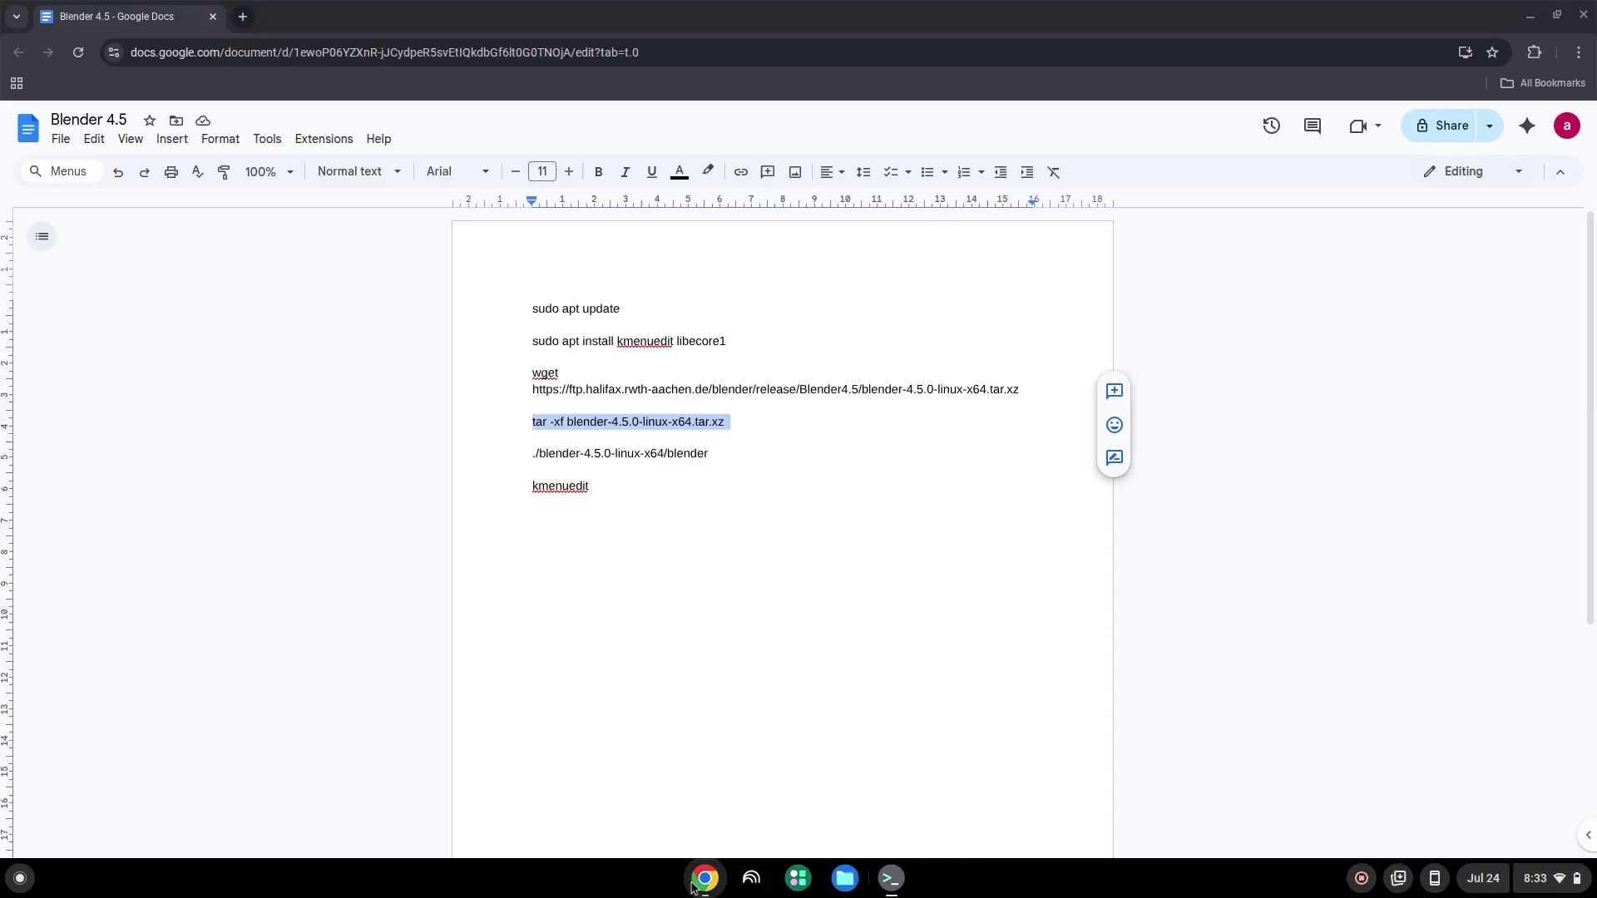
{"action": "triple_click", "coordinate": [606, 452]}
{"action": "right_click", "coordinate": [610, 454]}
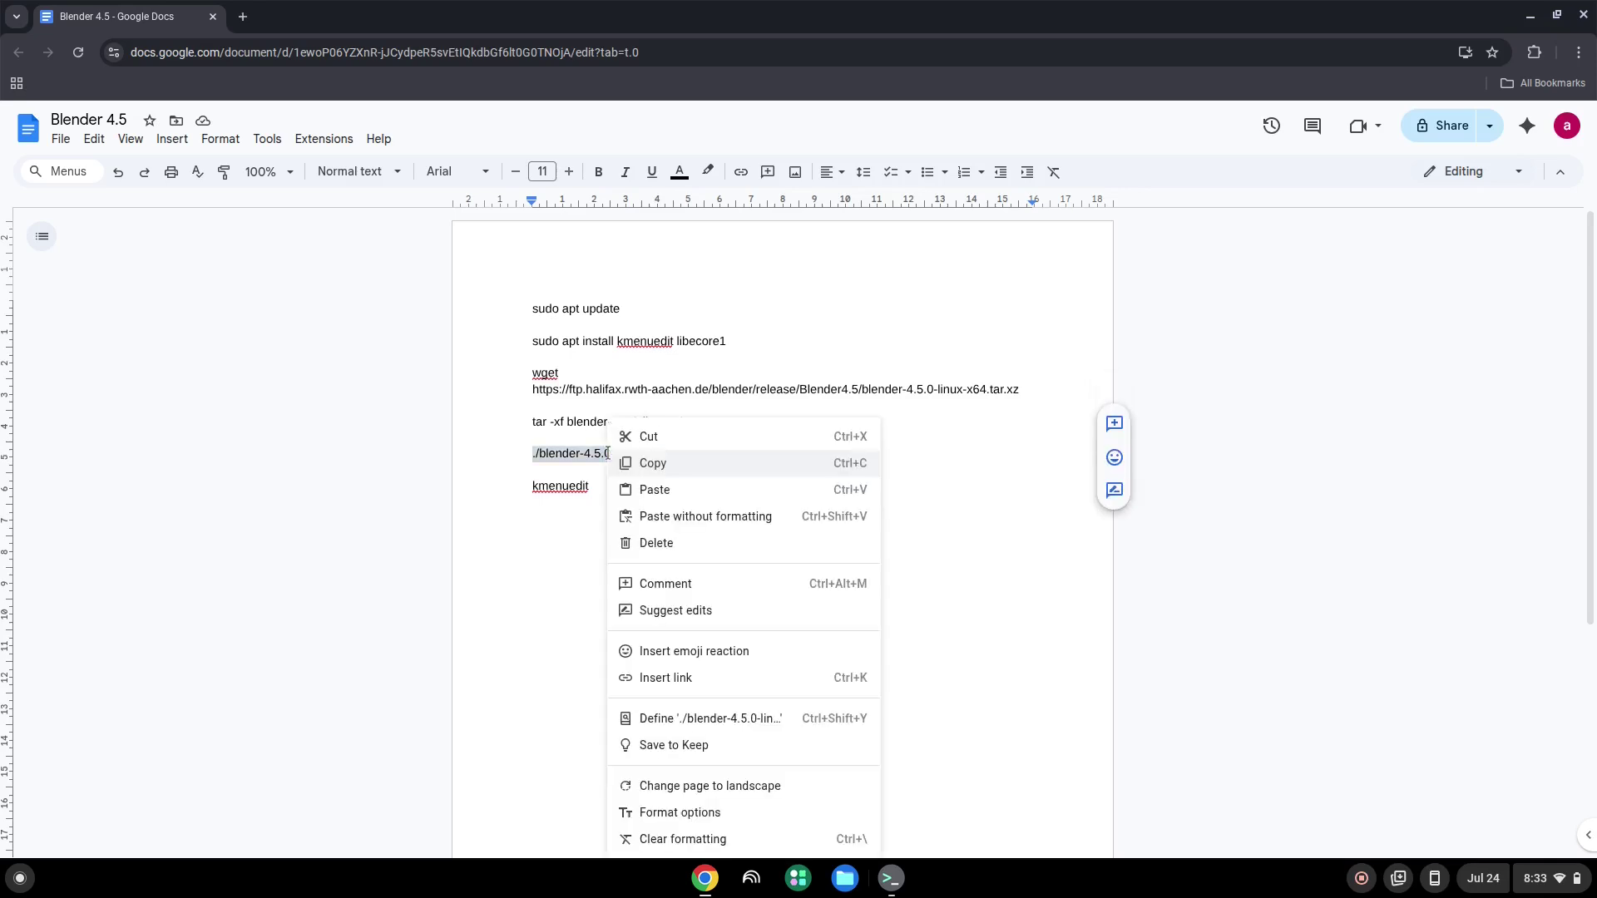
{"action": "left_click", "coordinate": [658, 465]}
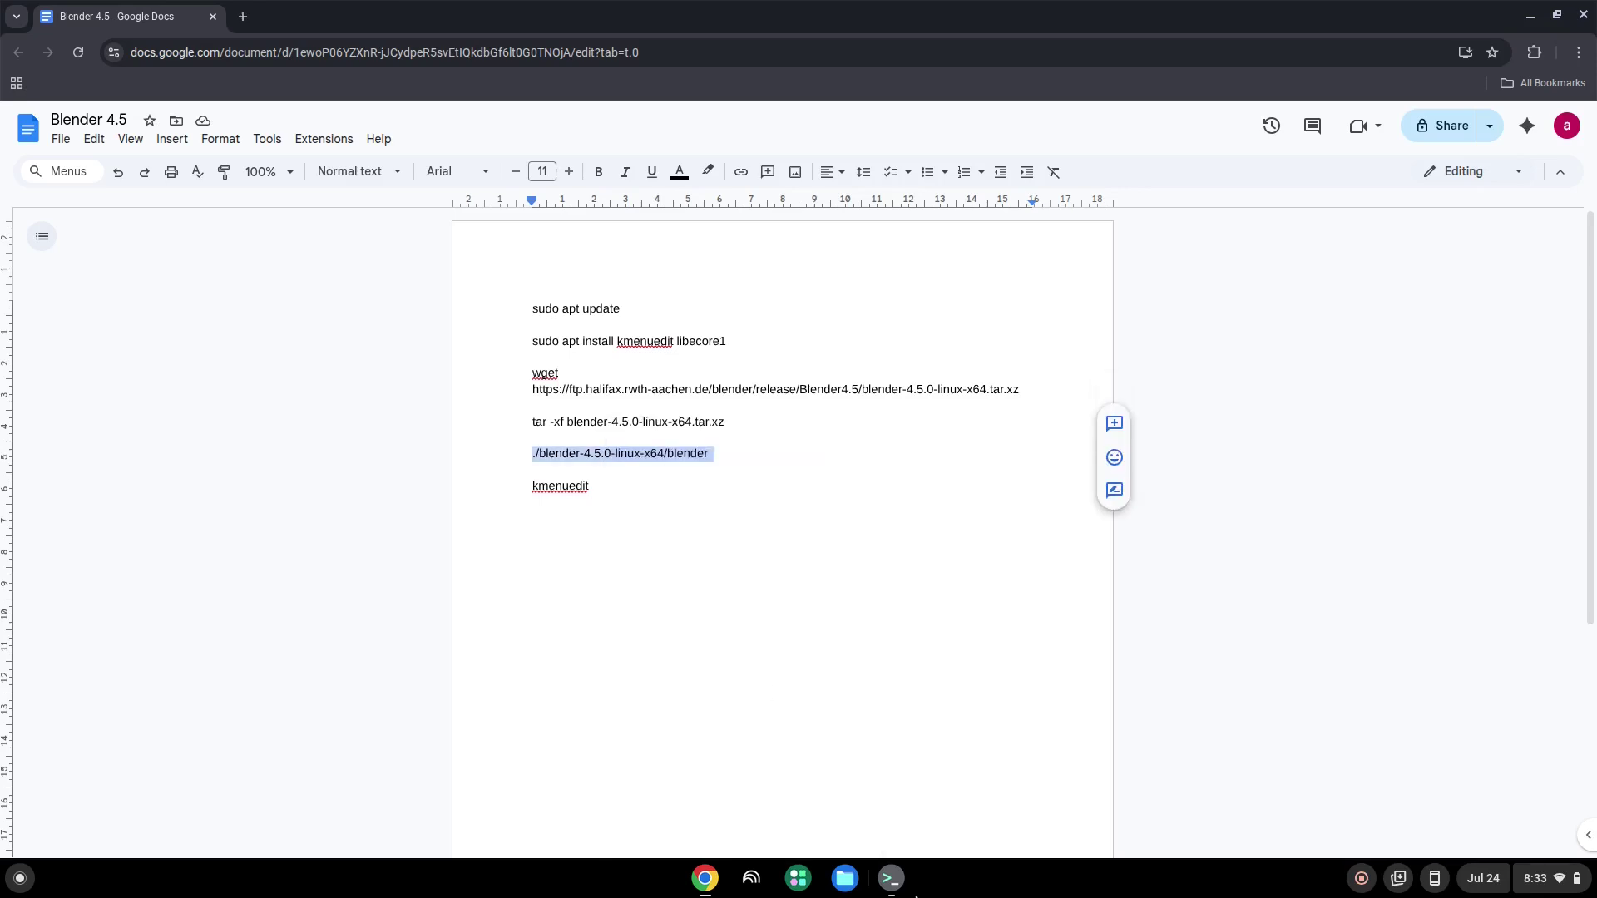
{"action": "left_click", "coordinate": [890, 879]}
{"action": "right_click", "coordinate": [711, 605]}
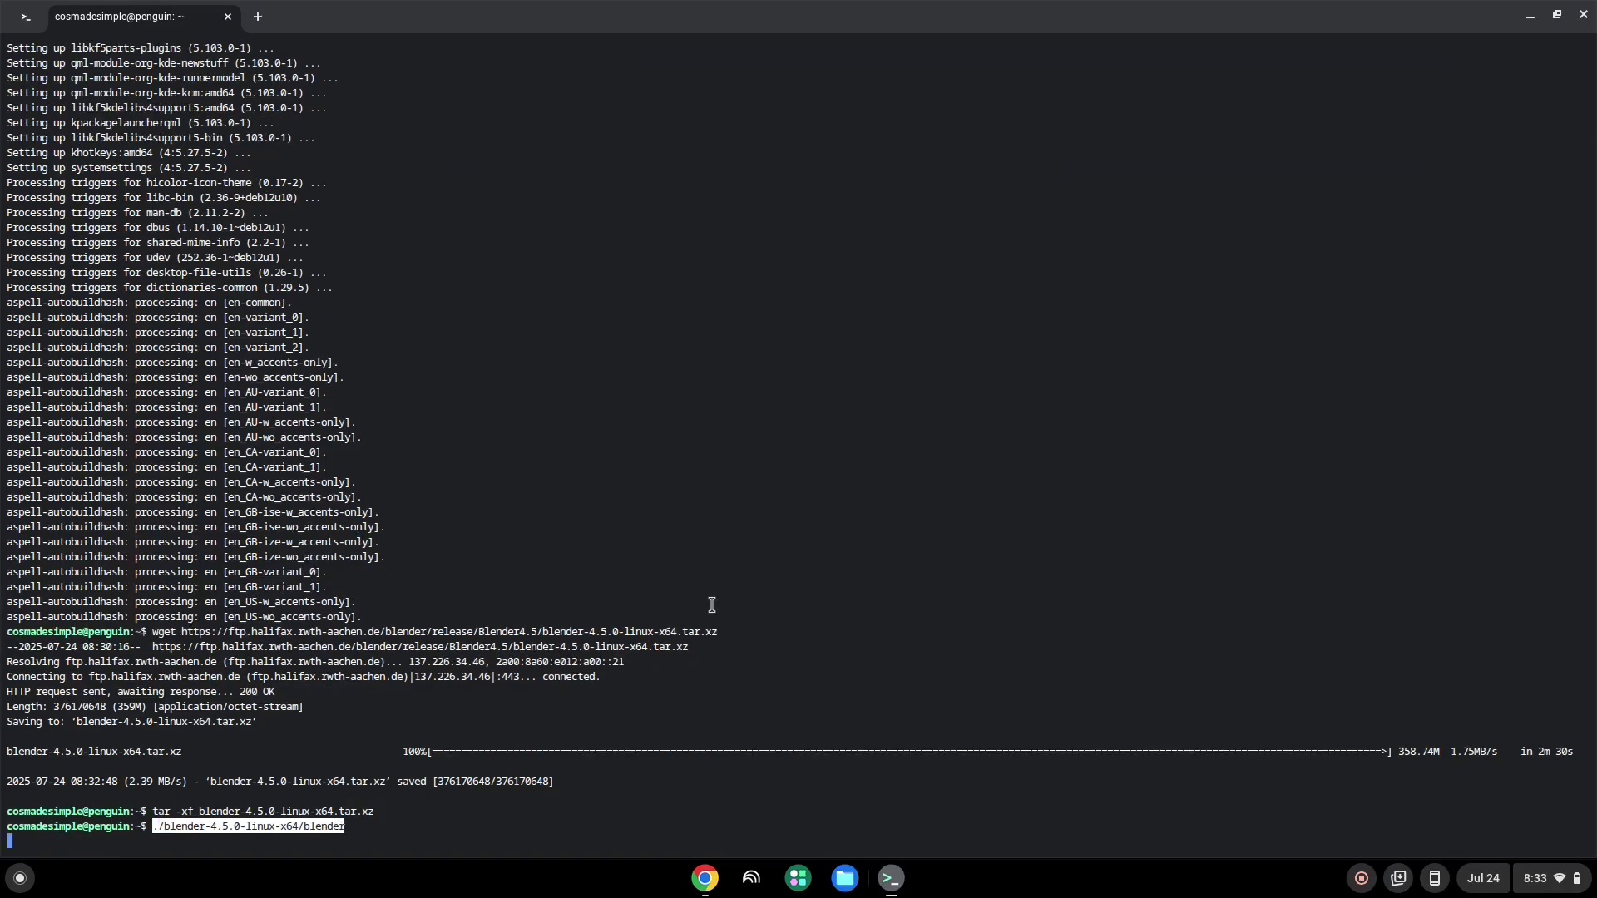
{"action": "key", "text": "Return"}
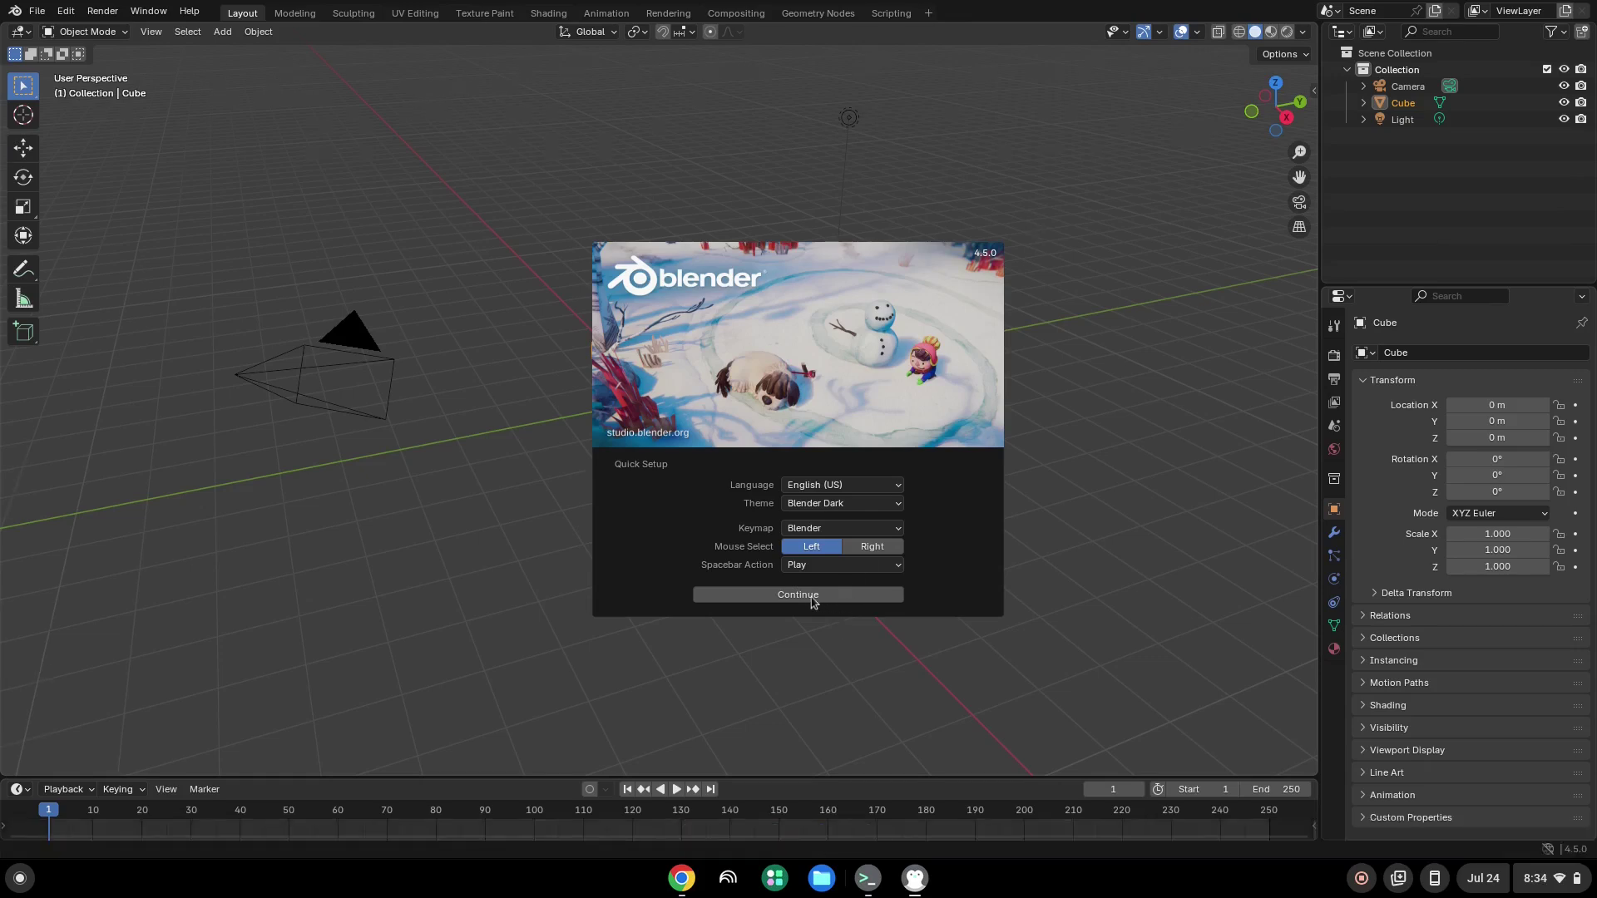
Step: Dismiss the Quick Setup splash and quit Blender via File > Quit
{"action": "left_click", "coordinate": [808, 596]}
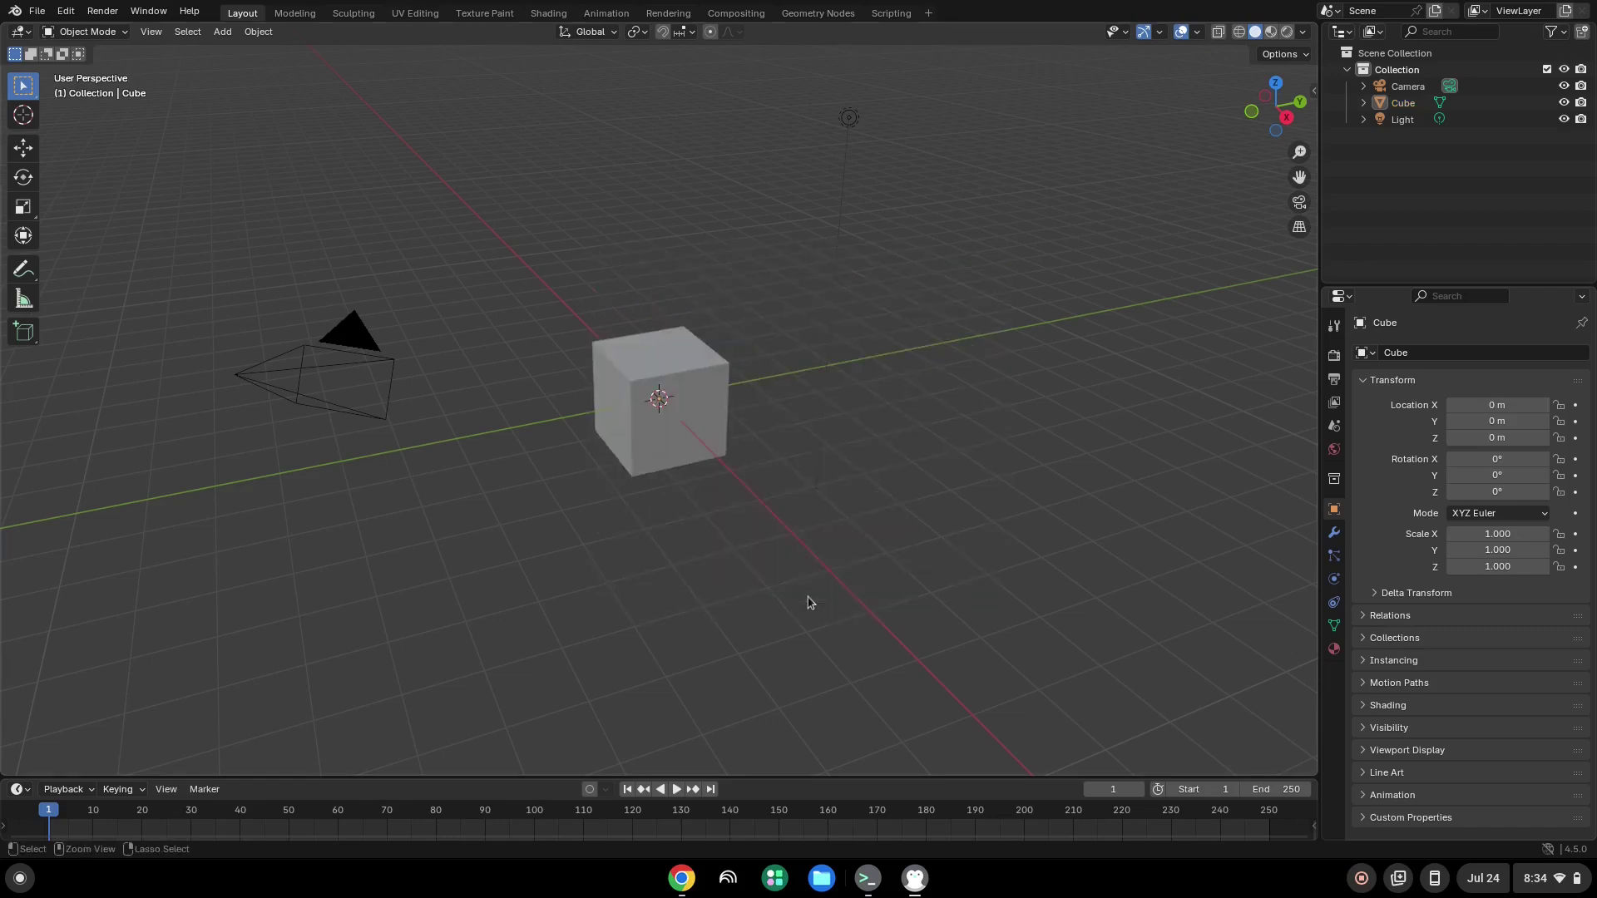
{"action": "left_click", "coordinate": [36, 12]}
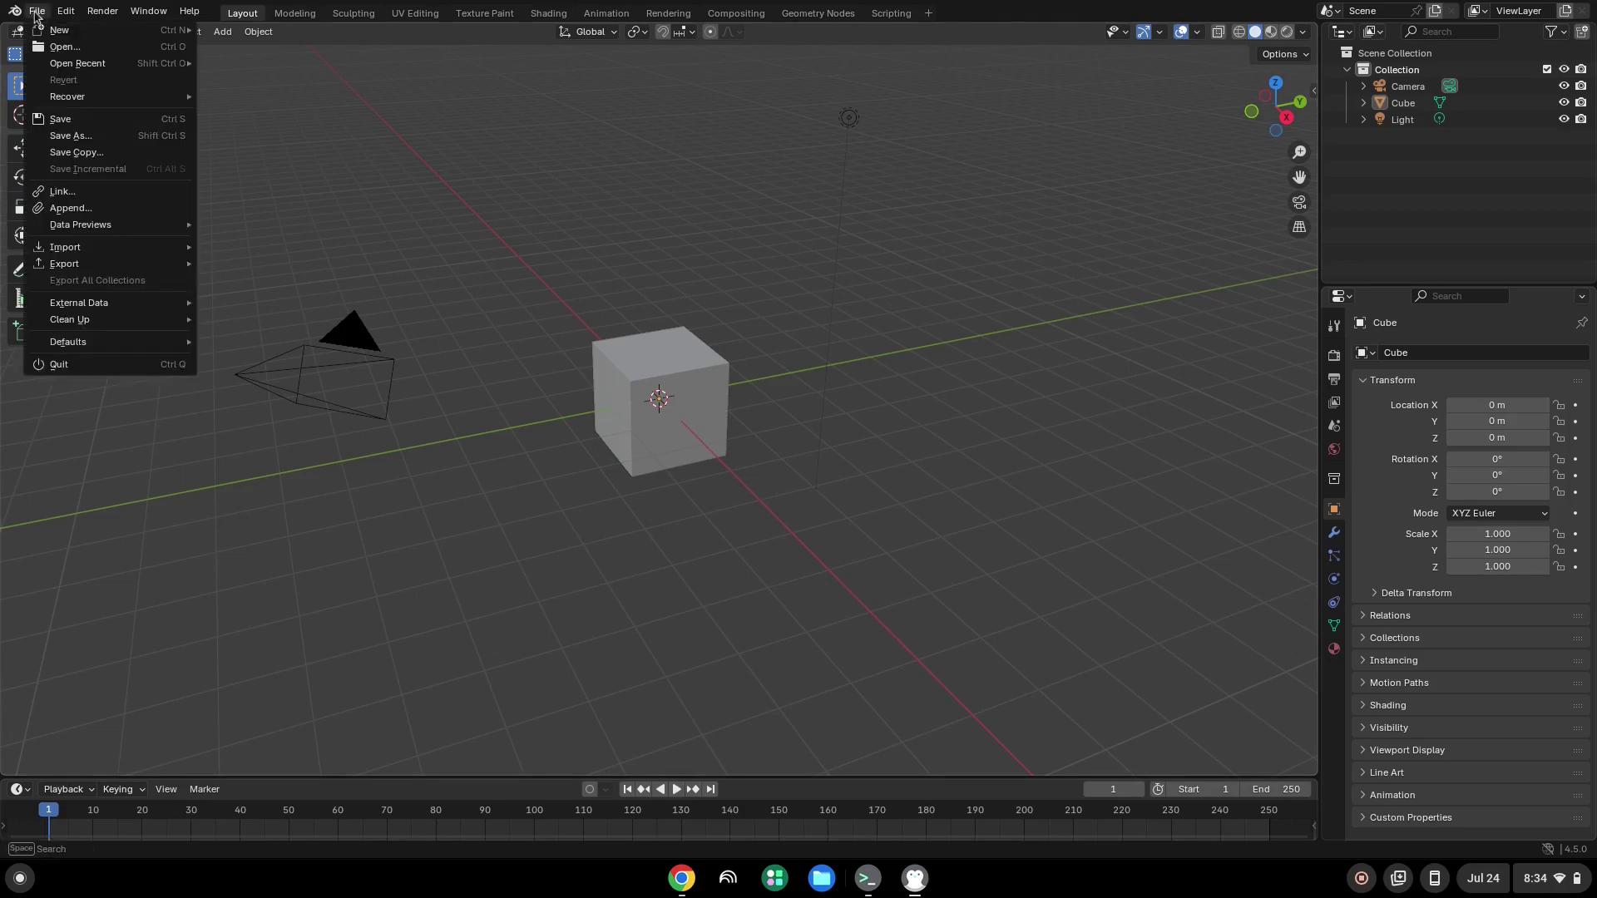
{"action": "left_click", "coordinate": [70, 365]}
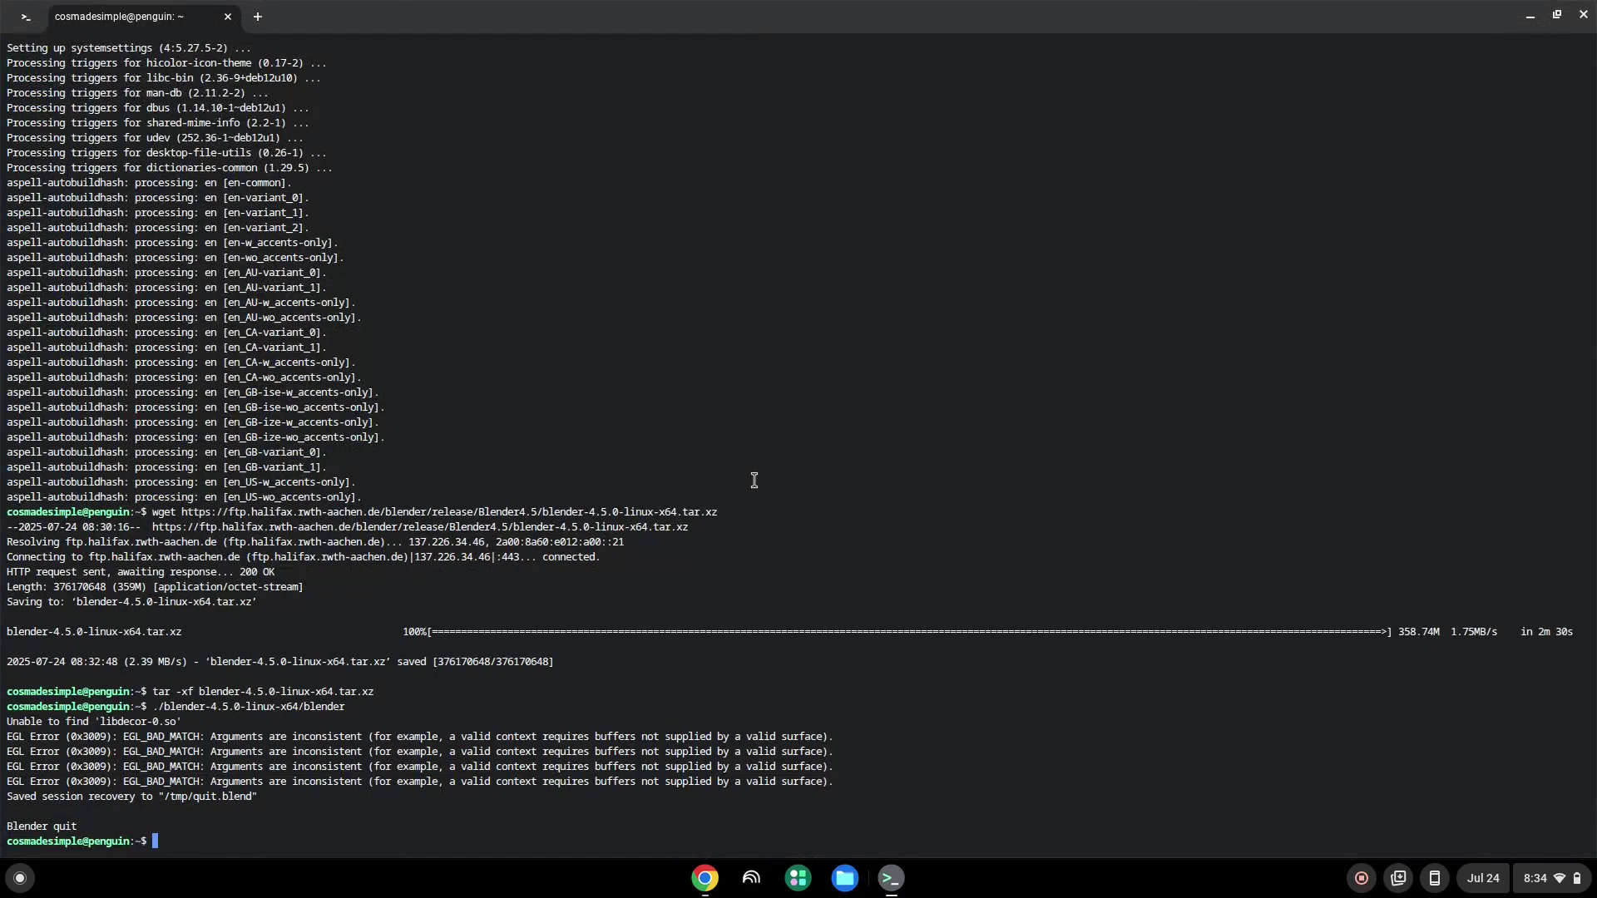
Step: Copy the kmenuedit command from the doc and paste it at the Terminal prompt
{"action": "left_click", "coordinate": [706, 880]}
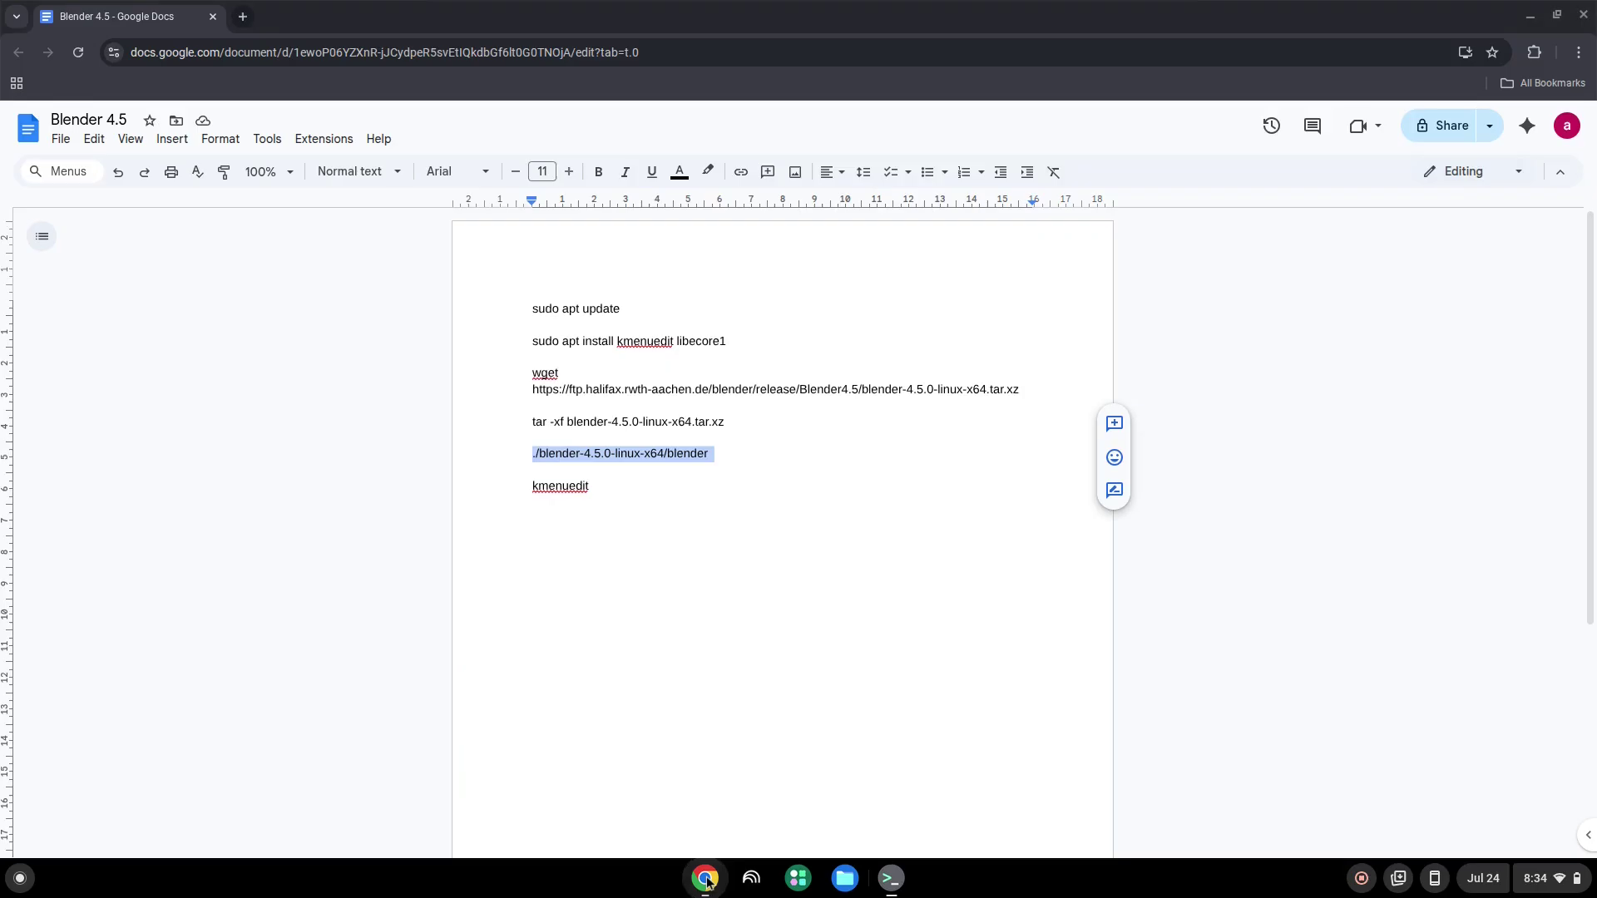
{"action": "triple_click", "coordinate": [568, 490]}
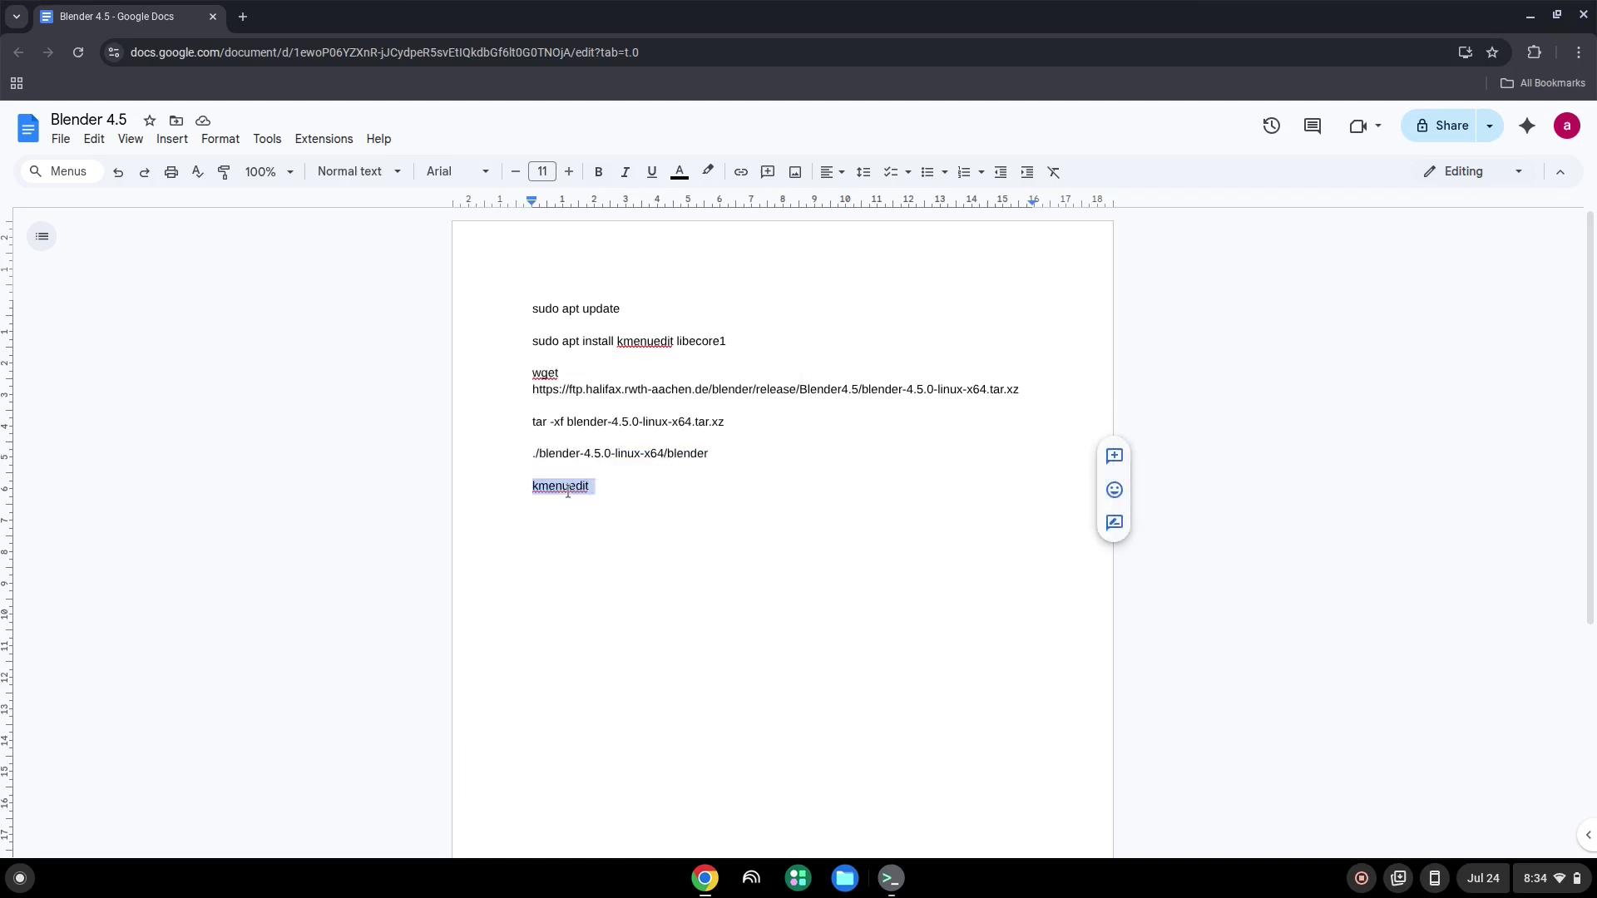
{"action": "right_click", "coordinate": [568, 489]}
{"action": "left_click", "coordinate": [611, 461]}
{"action": "left_click", "coordinate": [891, 879]}
{"action": "key", "text": "ctrl+shift+v"}
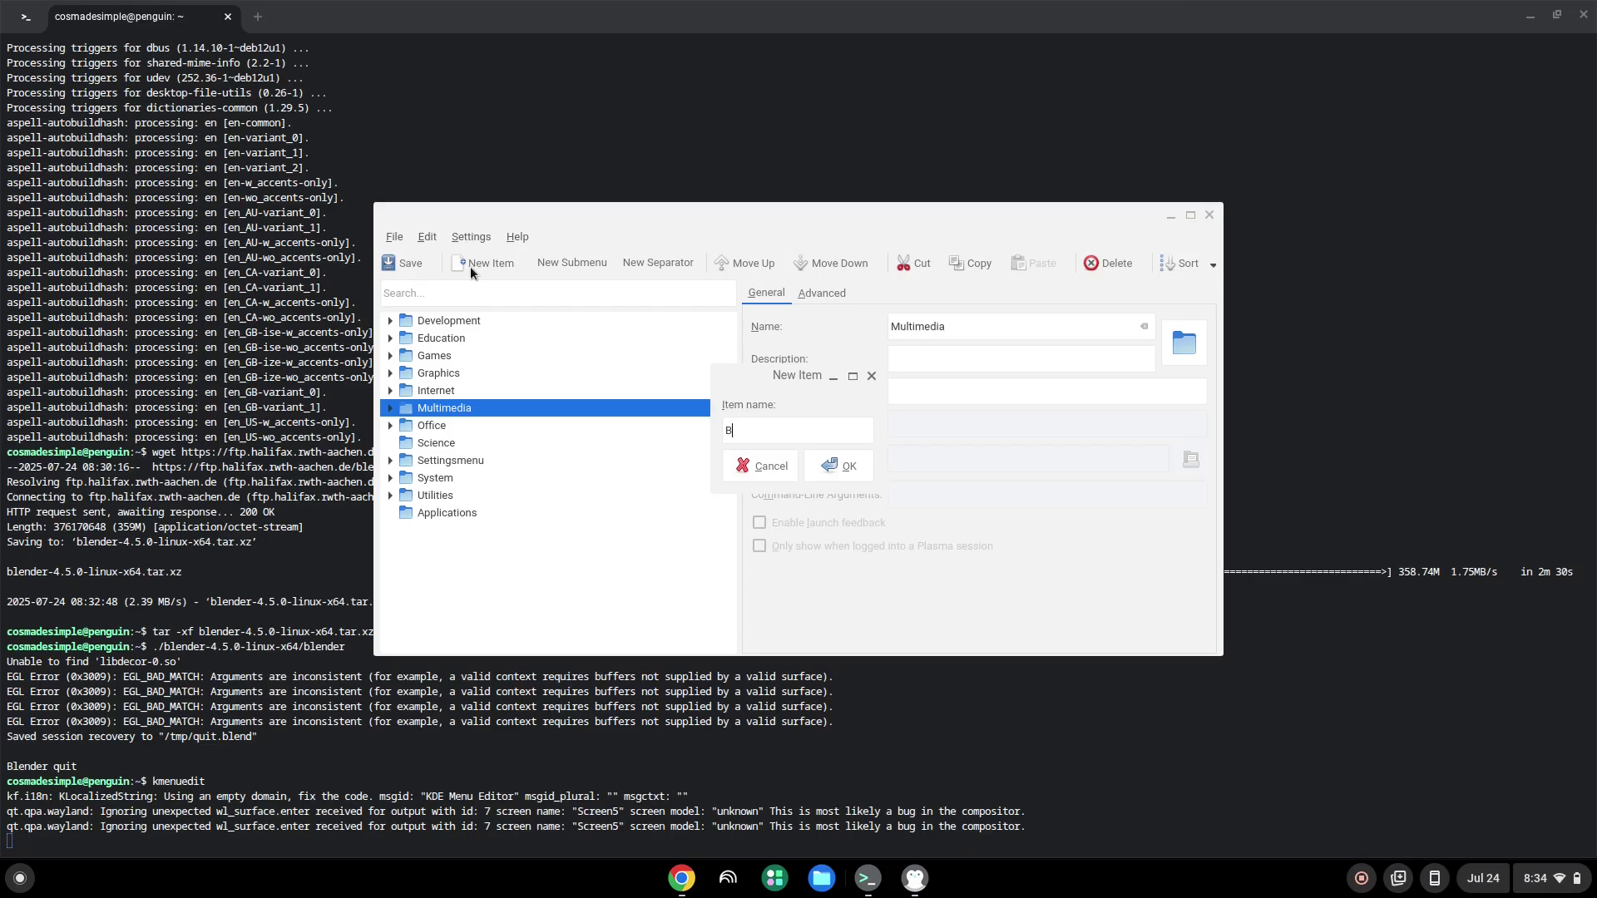
{"action": "type", "text": "lende"}
{"action": "type", "text": "r"}
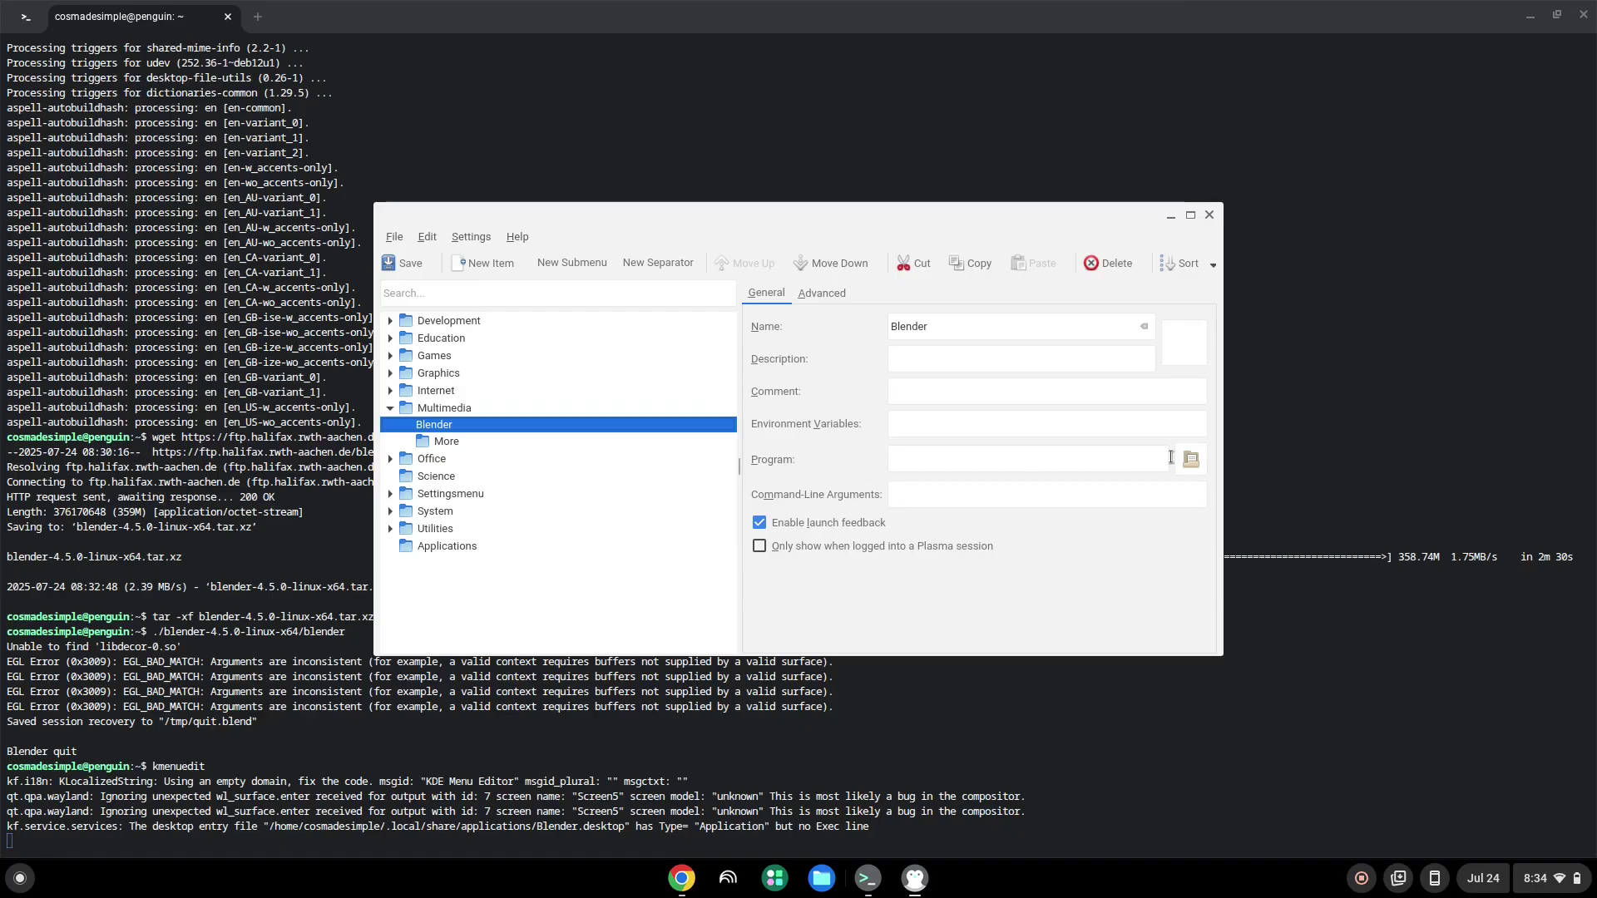
Step: Set the Blender entry's program to the blender executable in blender-4.5.0-linux-x64
{"action": "left_click", "coordinate": [1191, 460]}
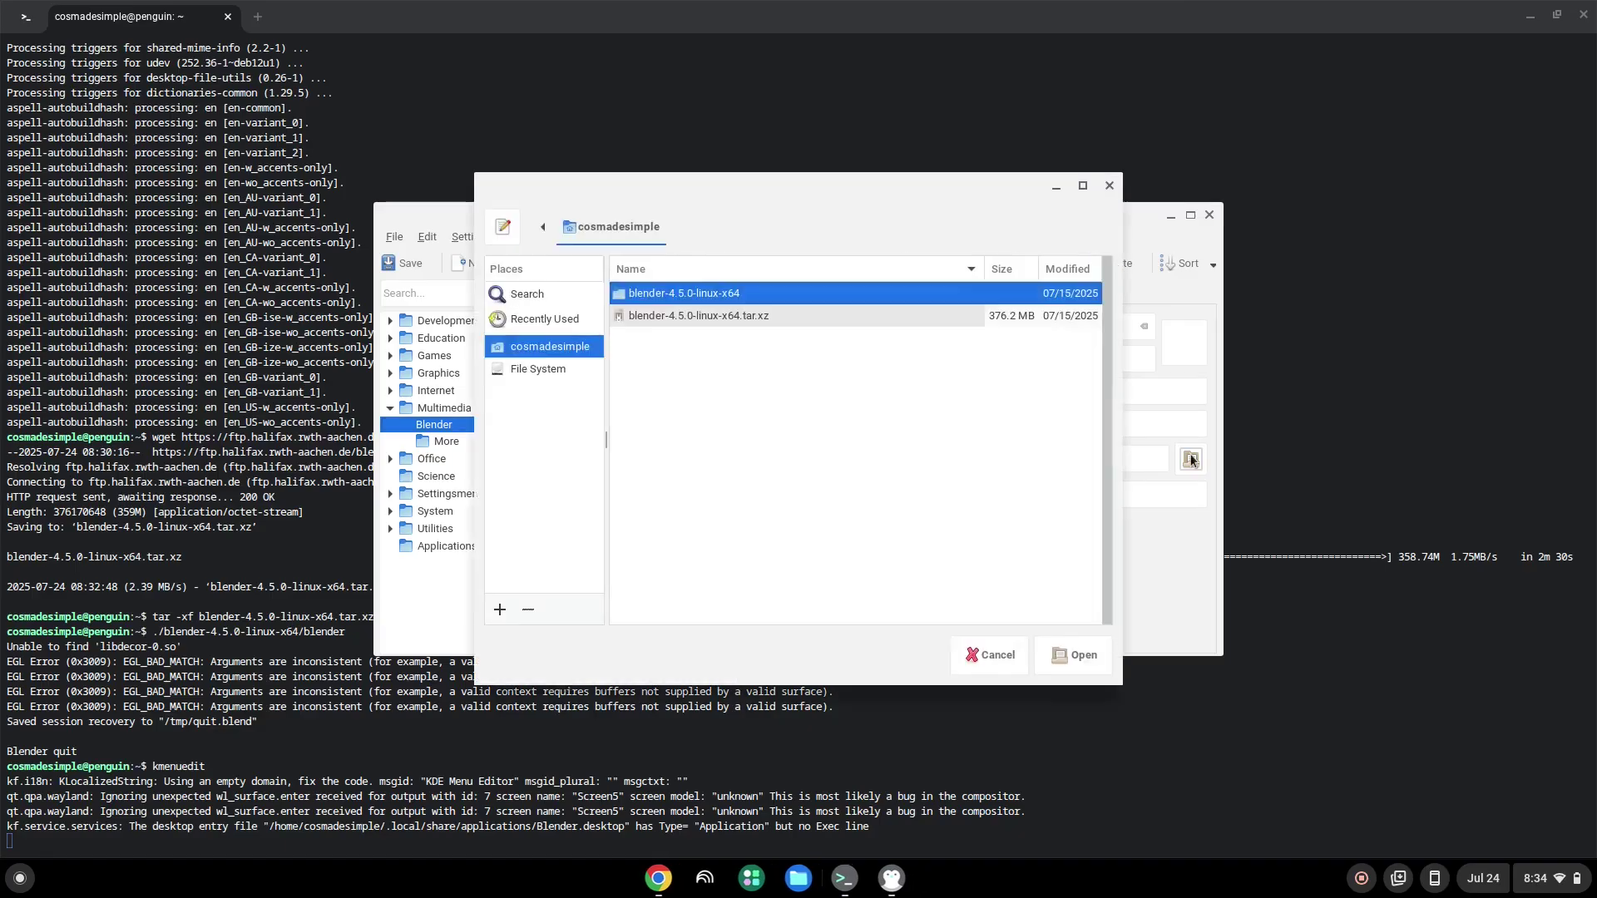
{"action": "double_click", "coordinate": [761, 296]}
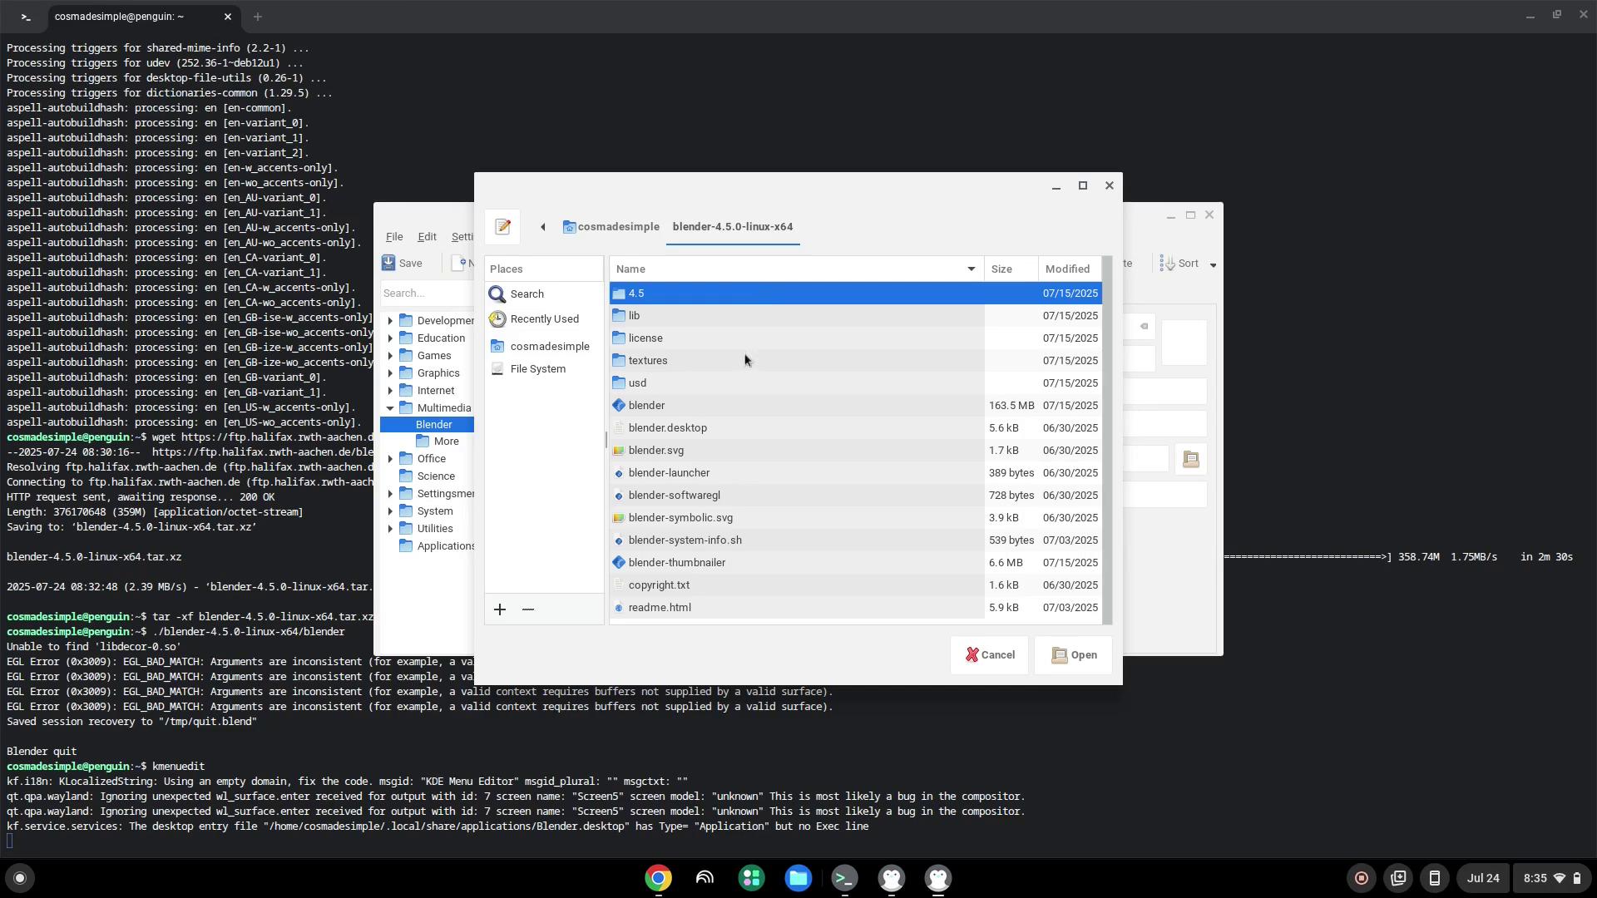
{"action": "left_click", "coordinate": [737, 405]}
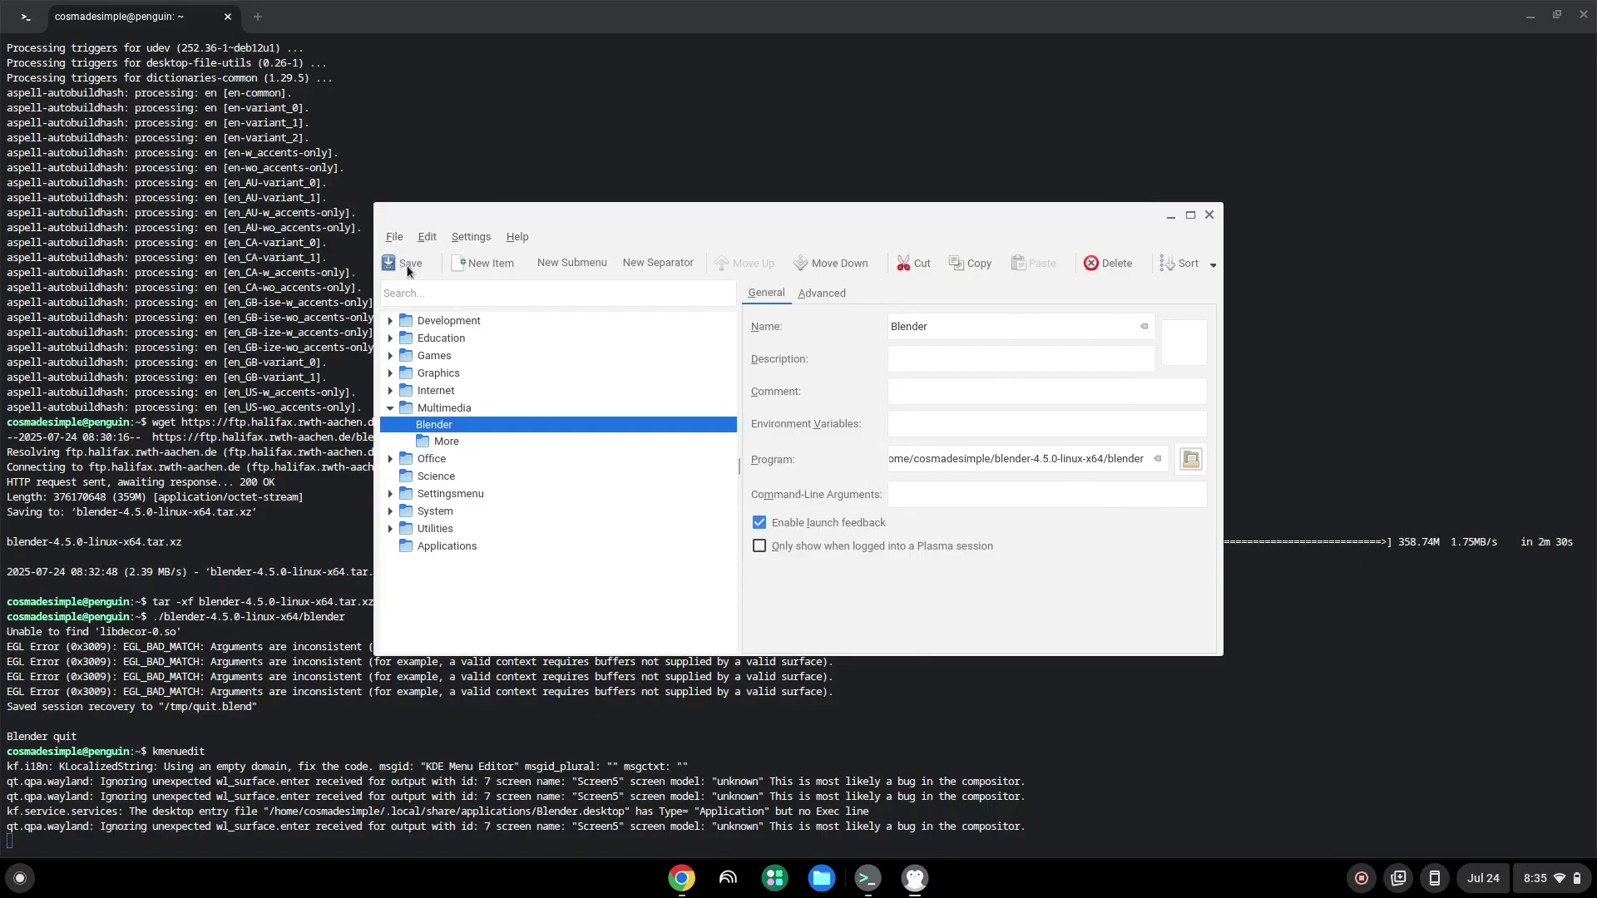
Step: Close the KDE Menu Editor and minimize Chrome to reach the ChromeOS launcher listing Blender
{"action": "left_click", "coordinate": [1209, 217]}
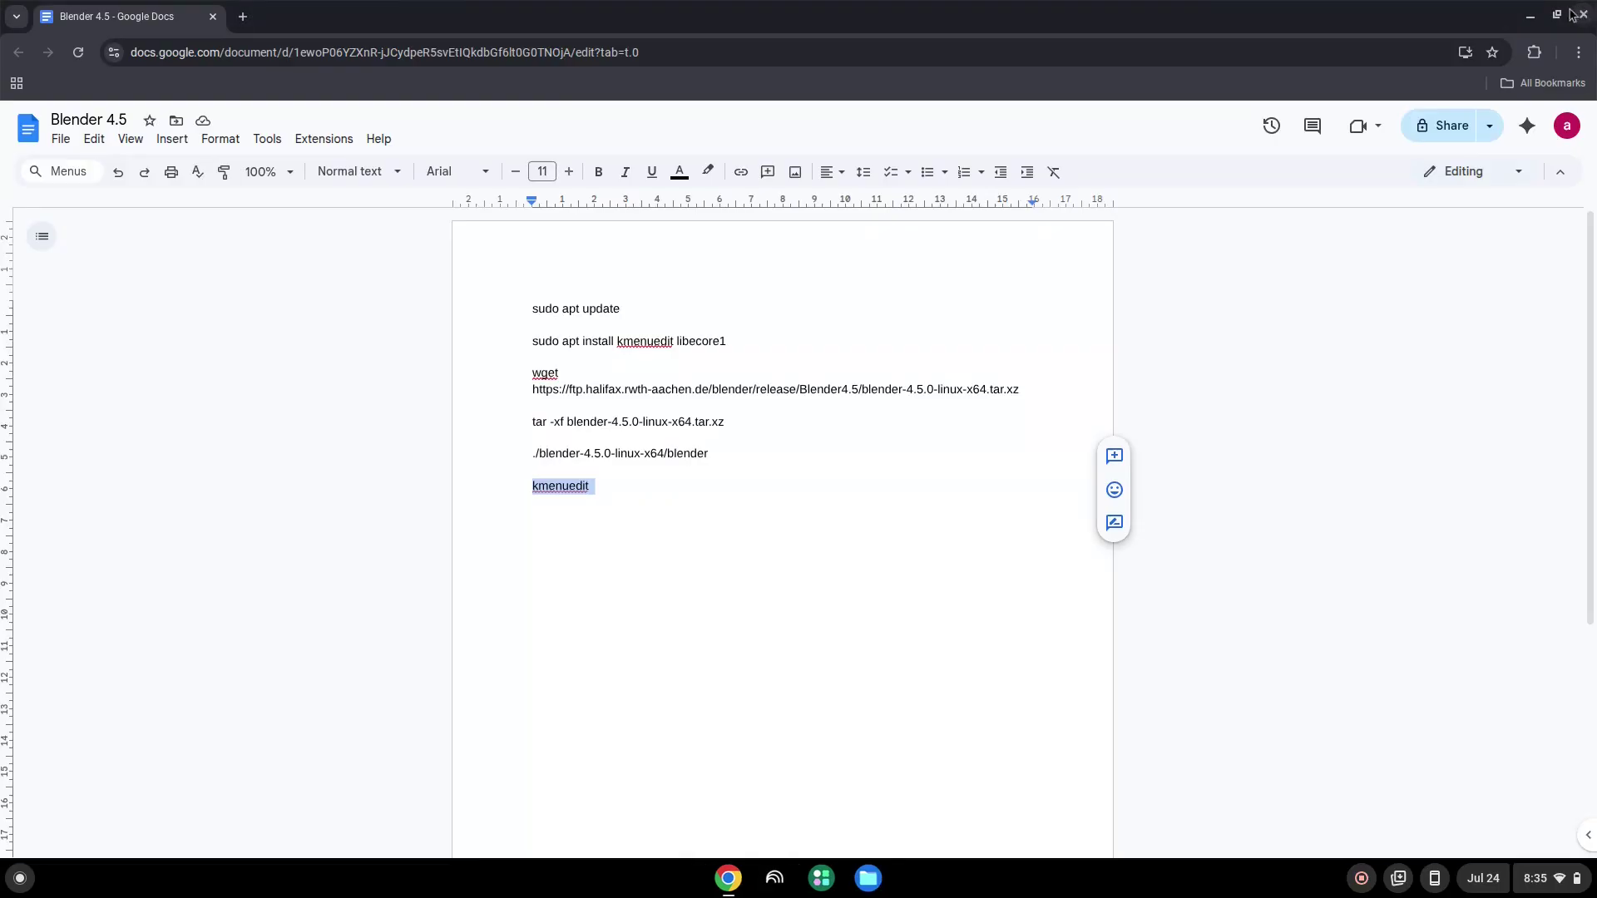
{"action": "left_click", "coordinate": [1532, 16]}
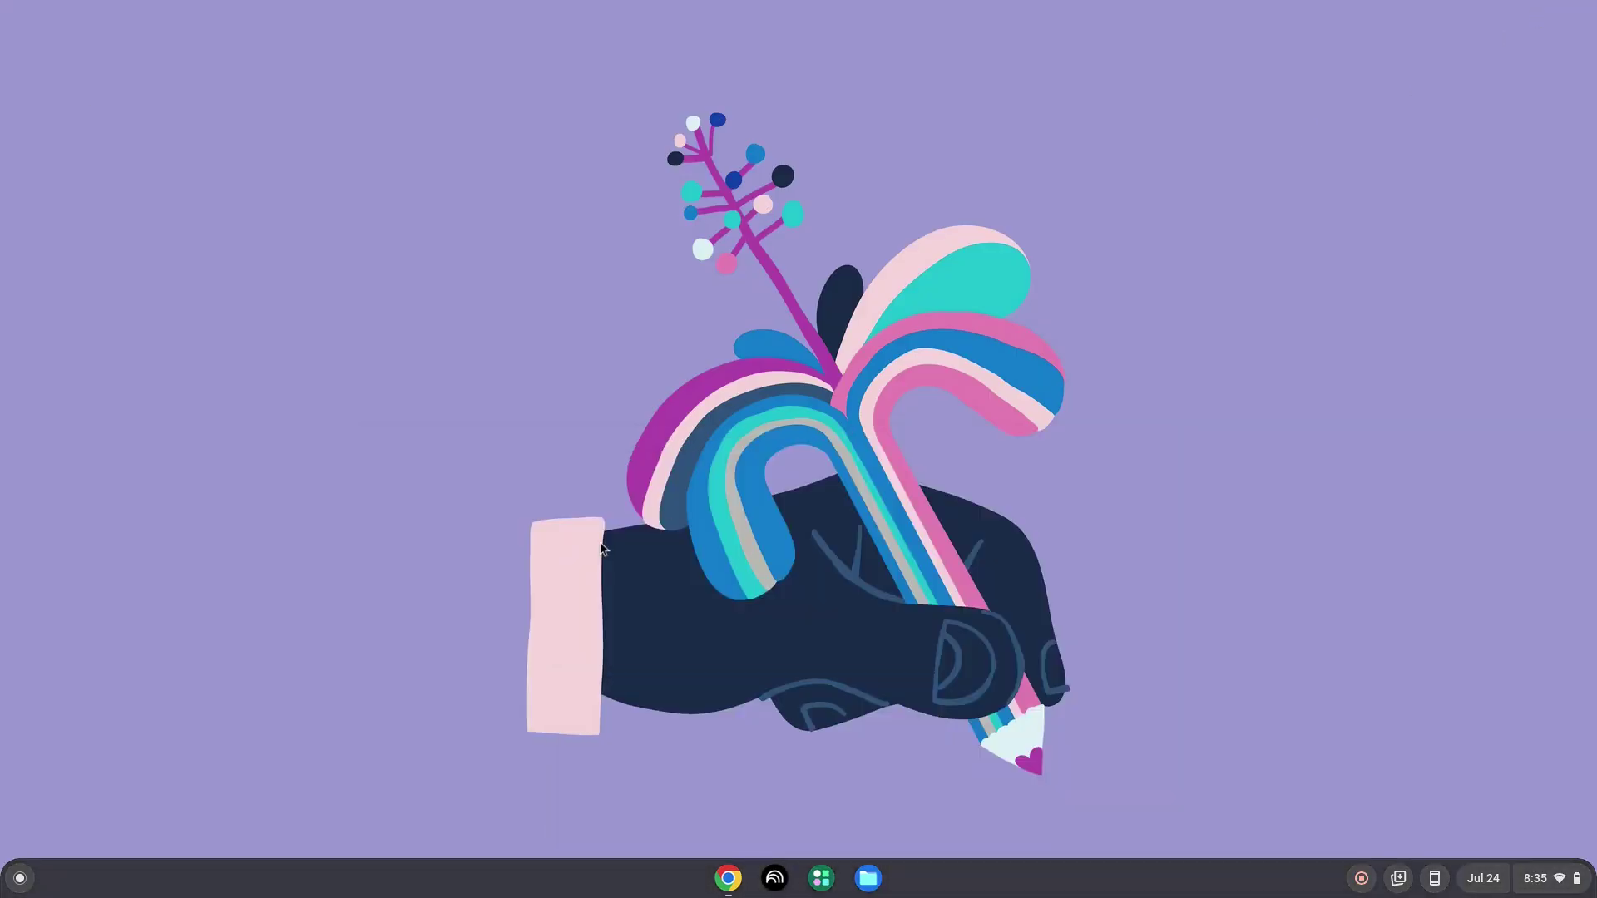
{"action": "left_click", "coordinate": [41, 878]}
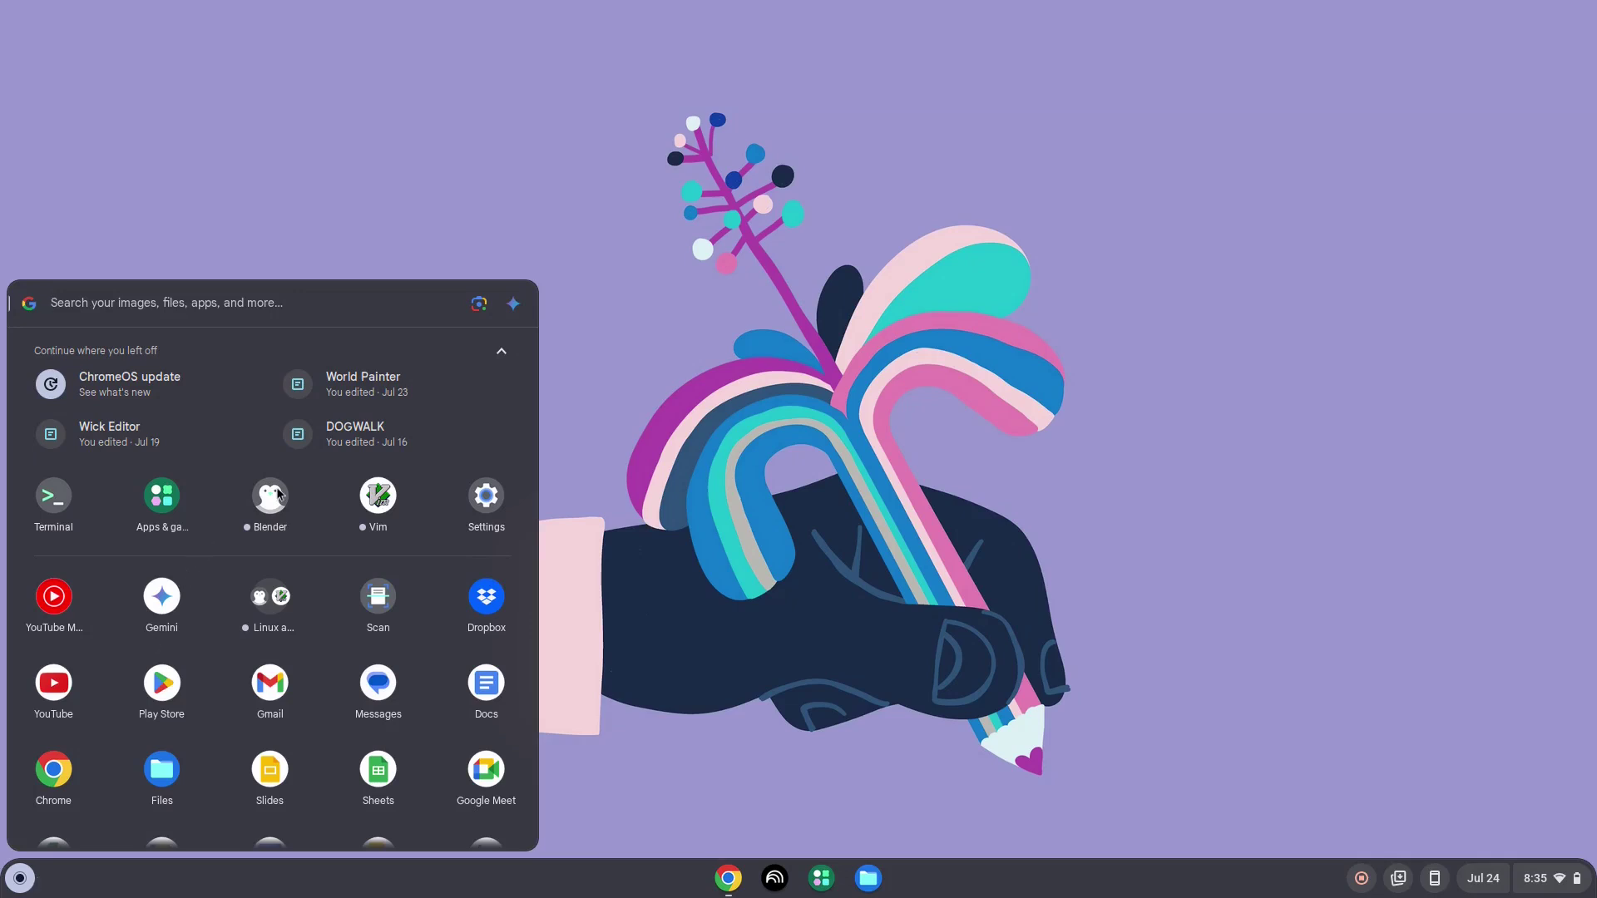